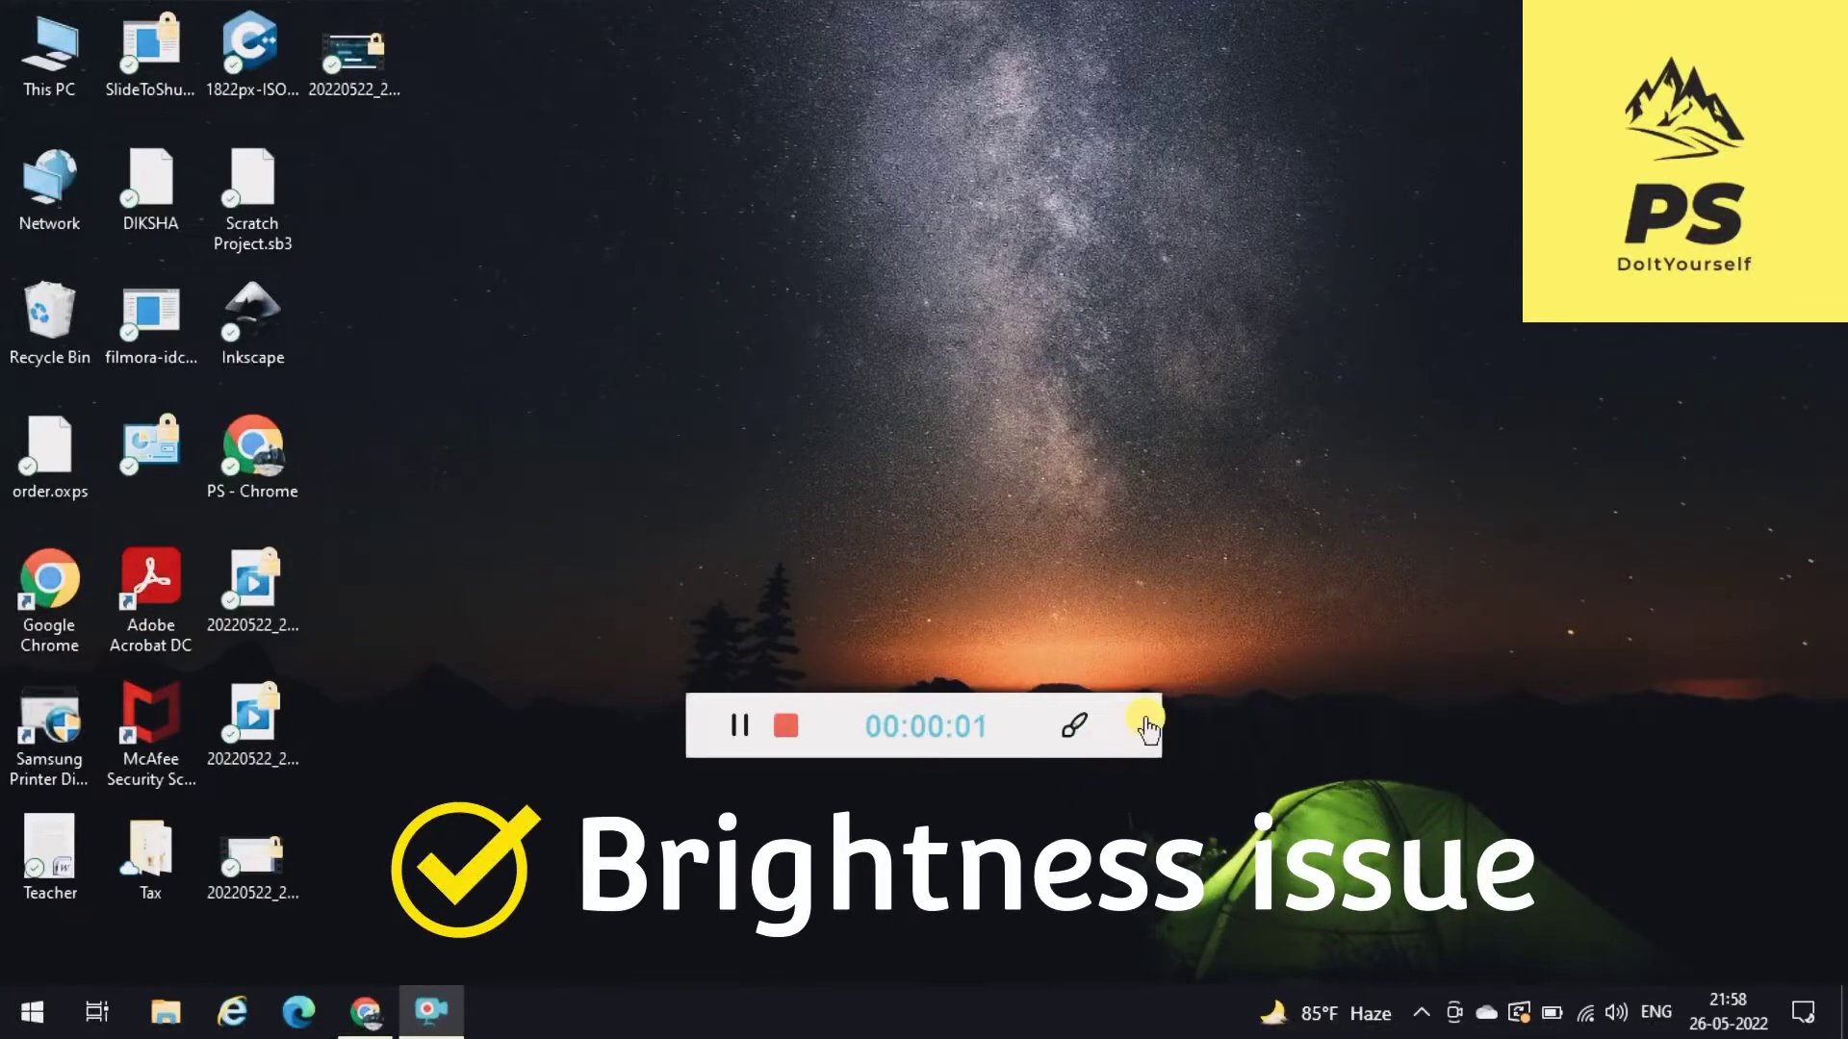
Click an empty area of the Windows 10 desktop
left_click(1145, 724)
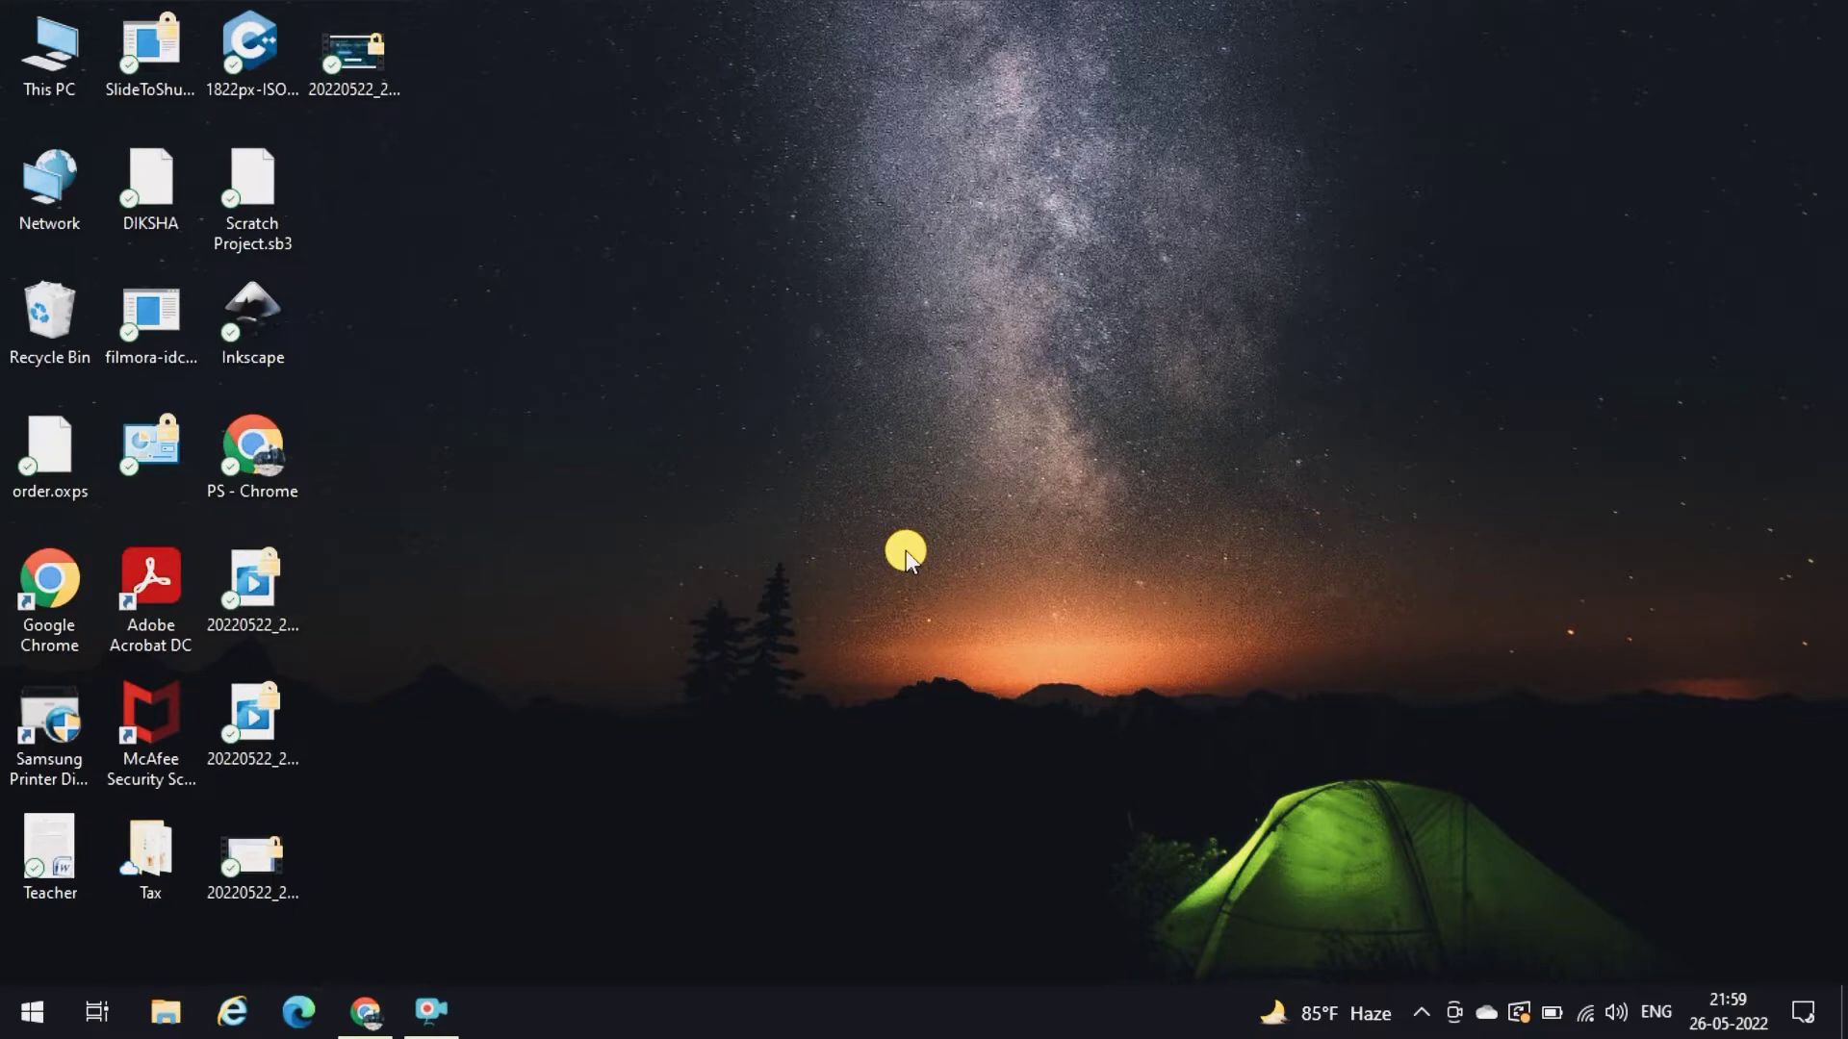
Go from the desktop's Display settings to Advanced display settings for Display 1
right_click(784, 441)
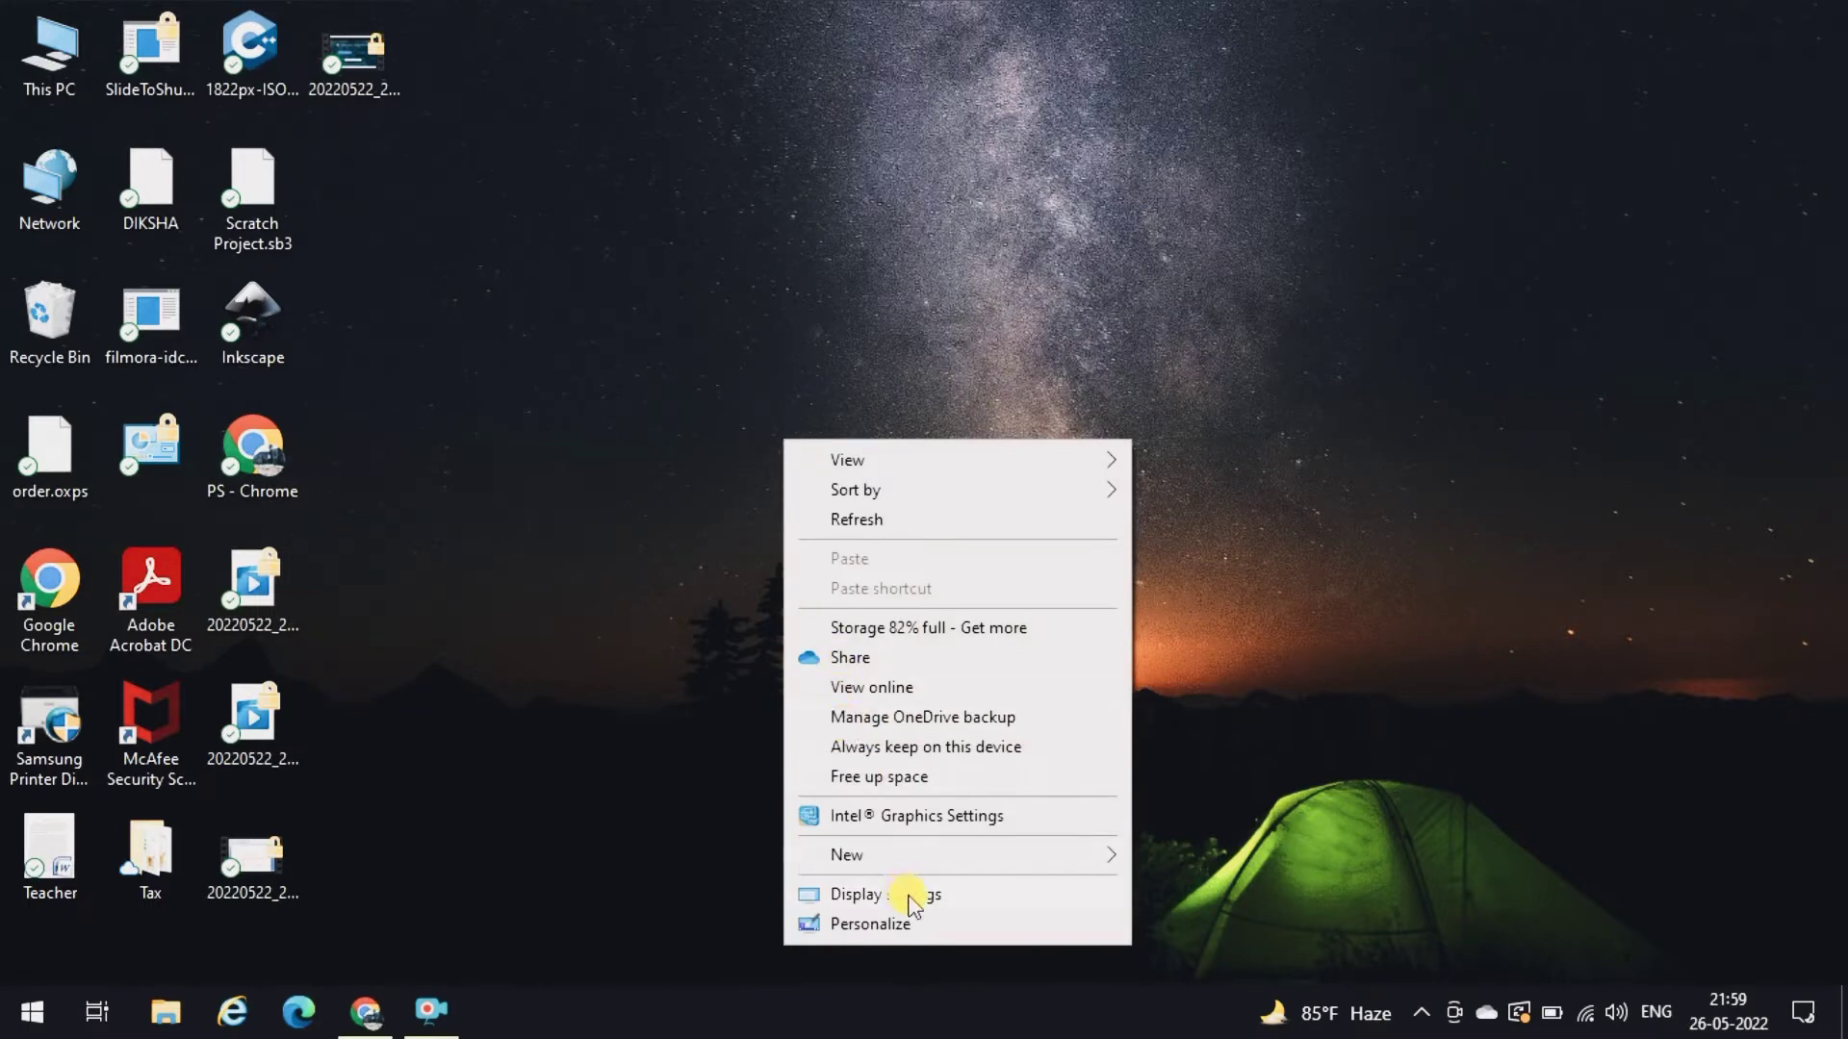
left_click(921, 895)
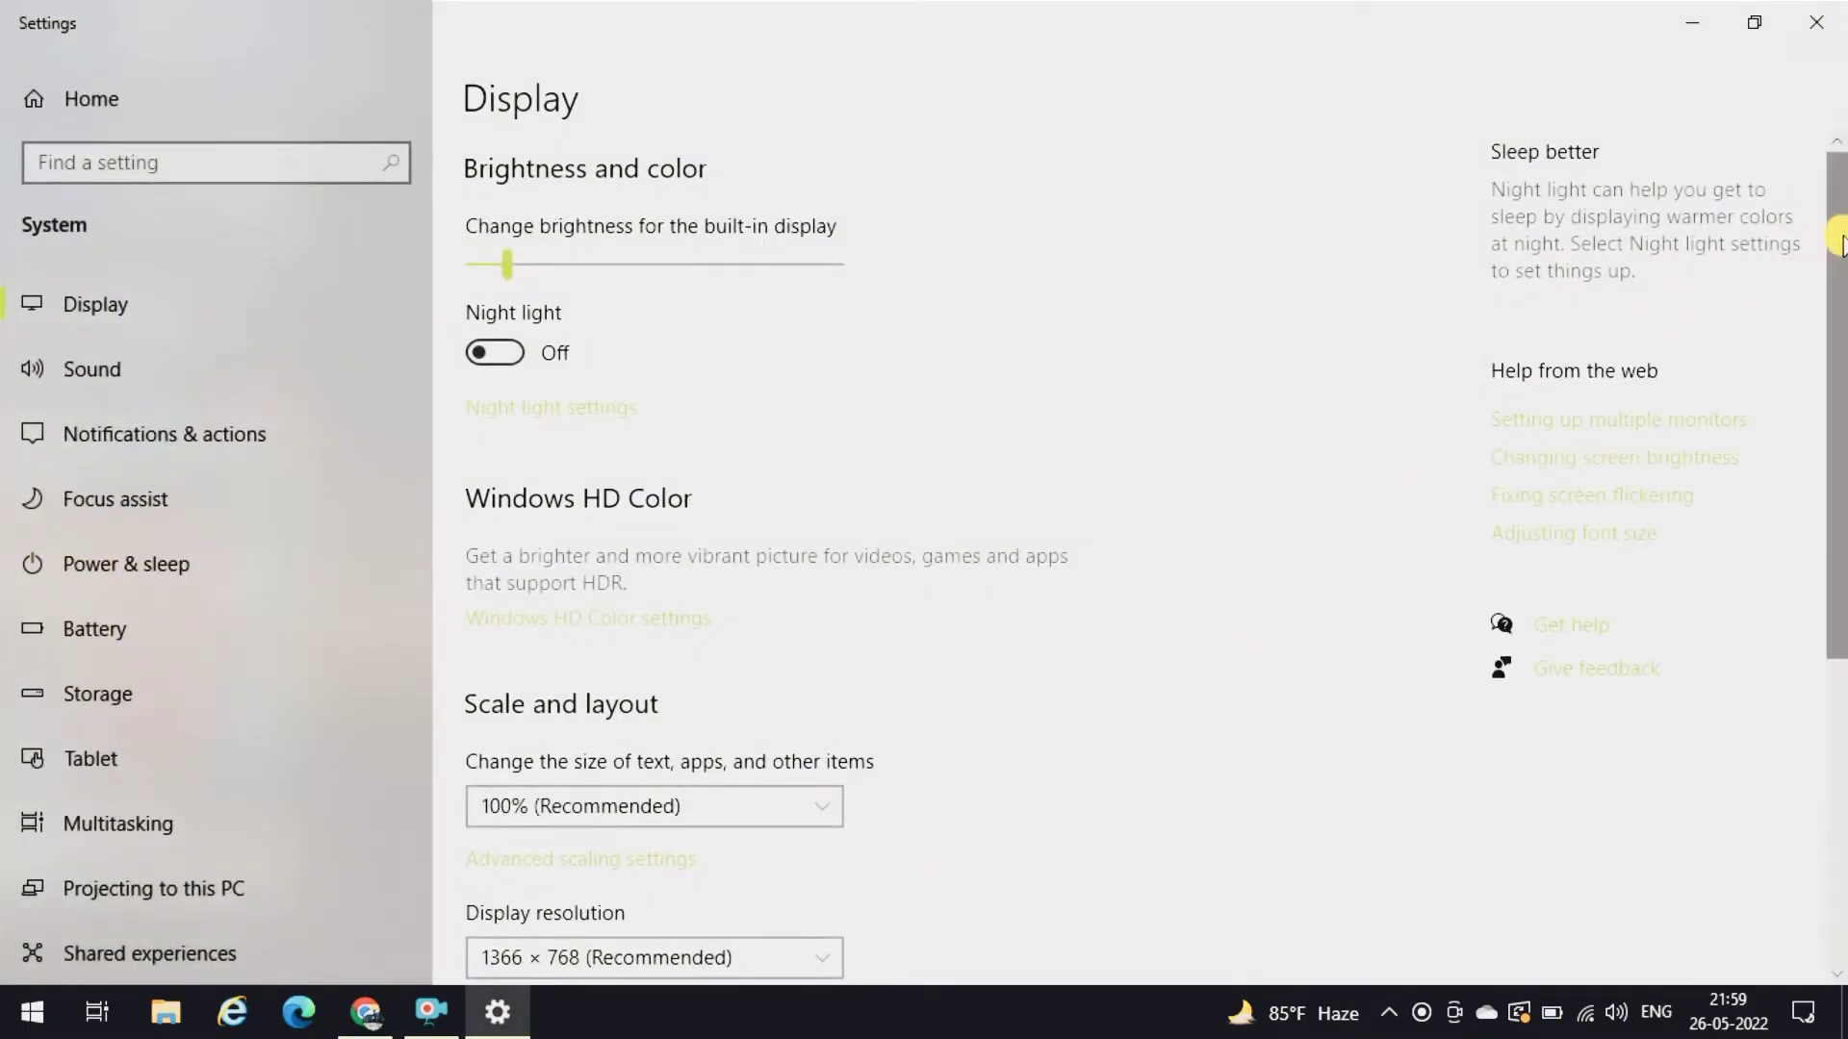
left_click_drag(1838, 240, 1835, 581)
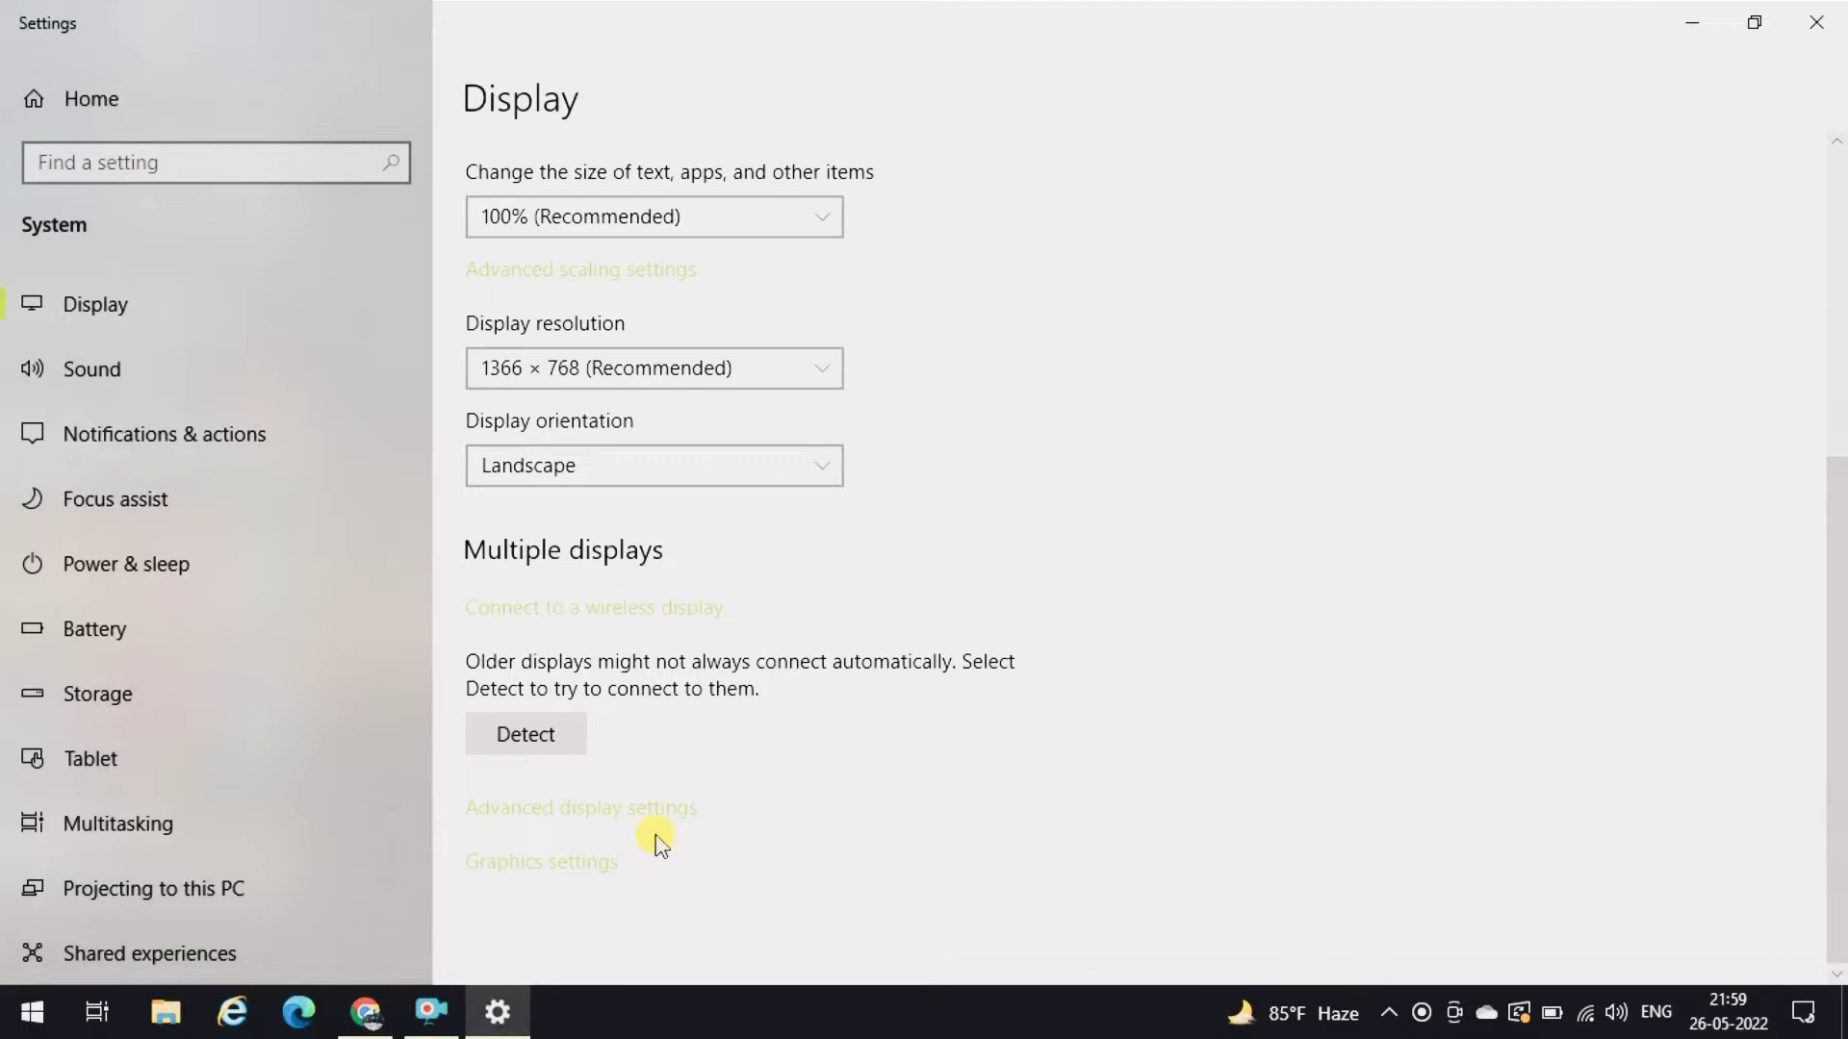
left_click(588, 813)
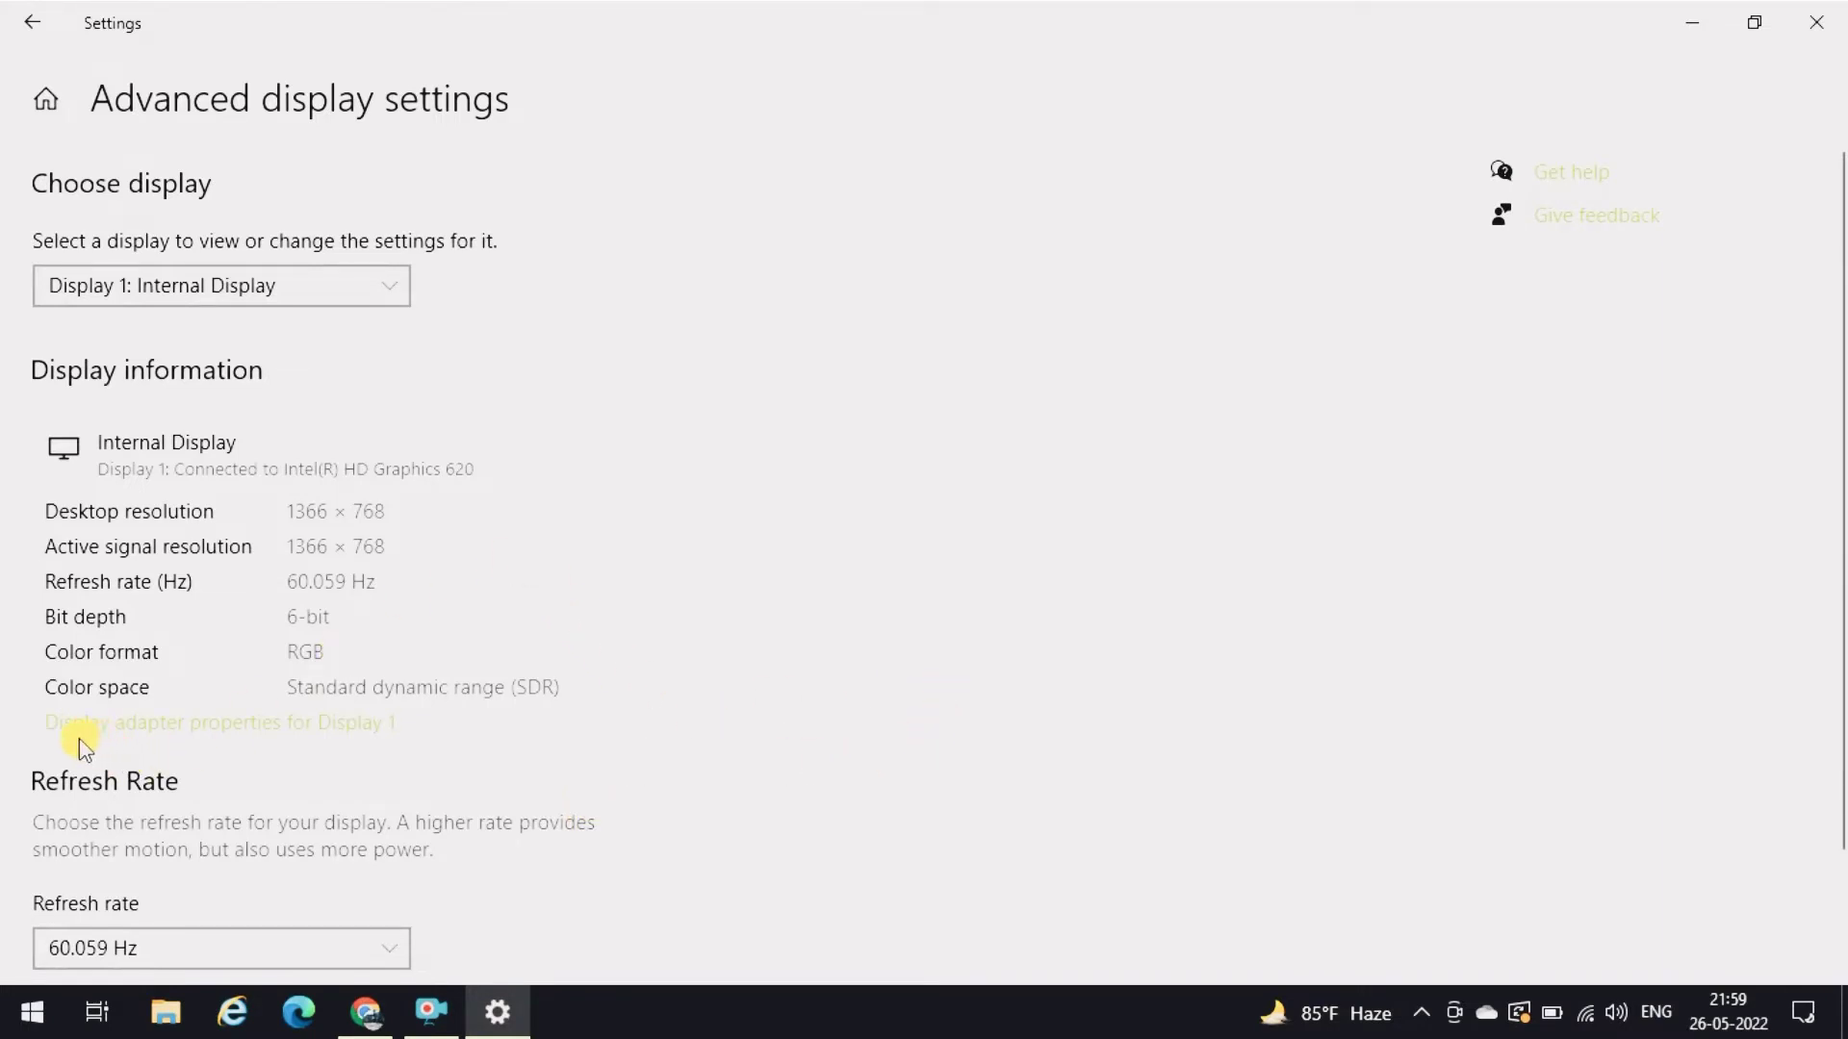
Check the Intel(R) HD Graphics 620 driver (version 24.20.100.6345) and start Update Driver
left_click(337, 734)
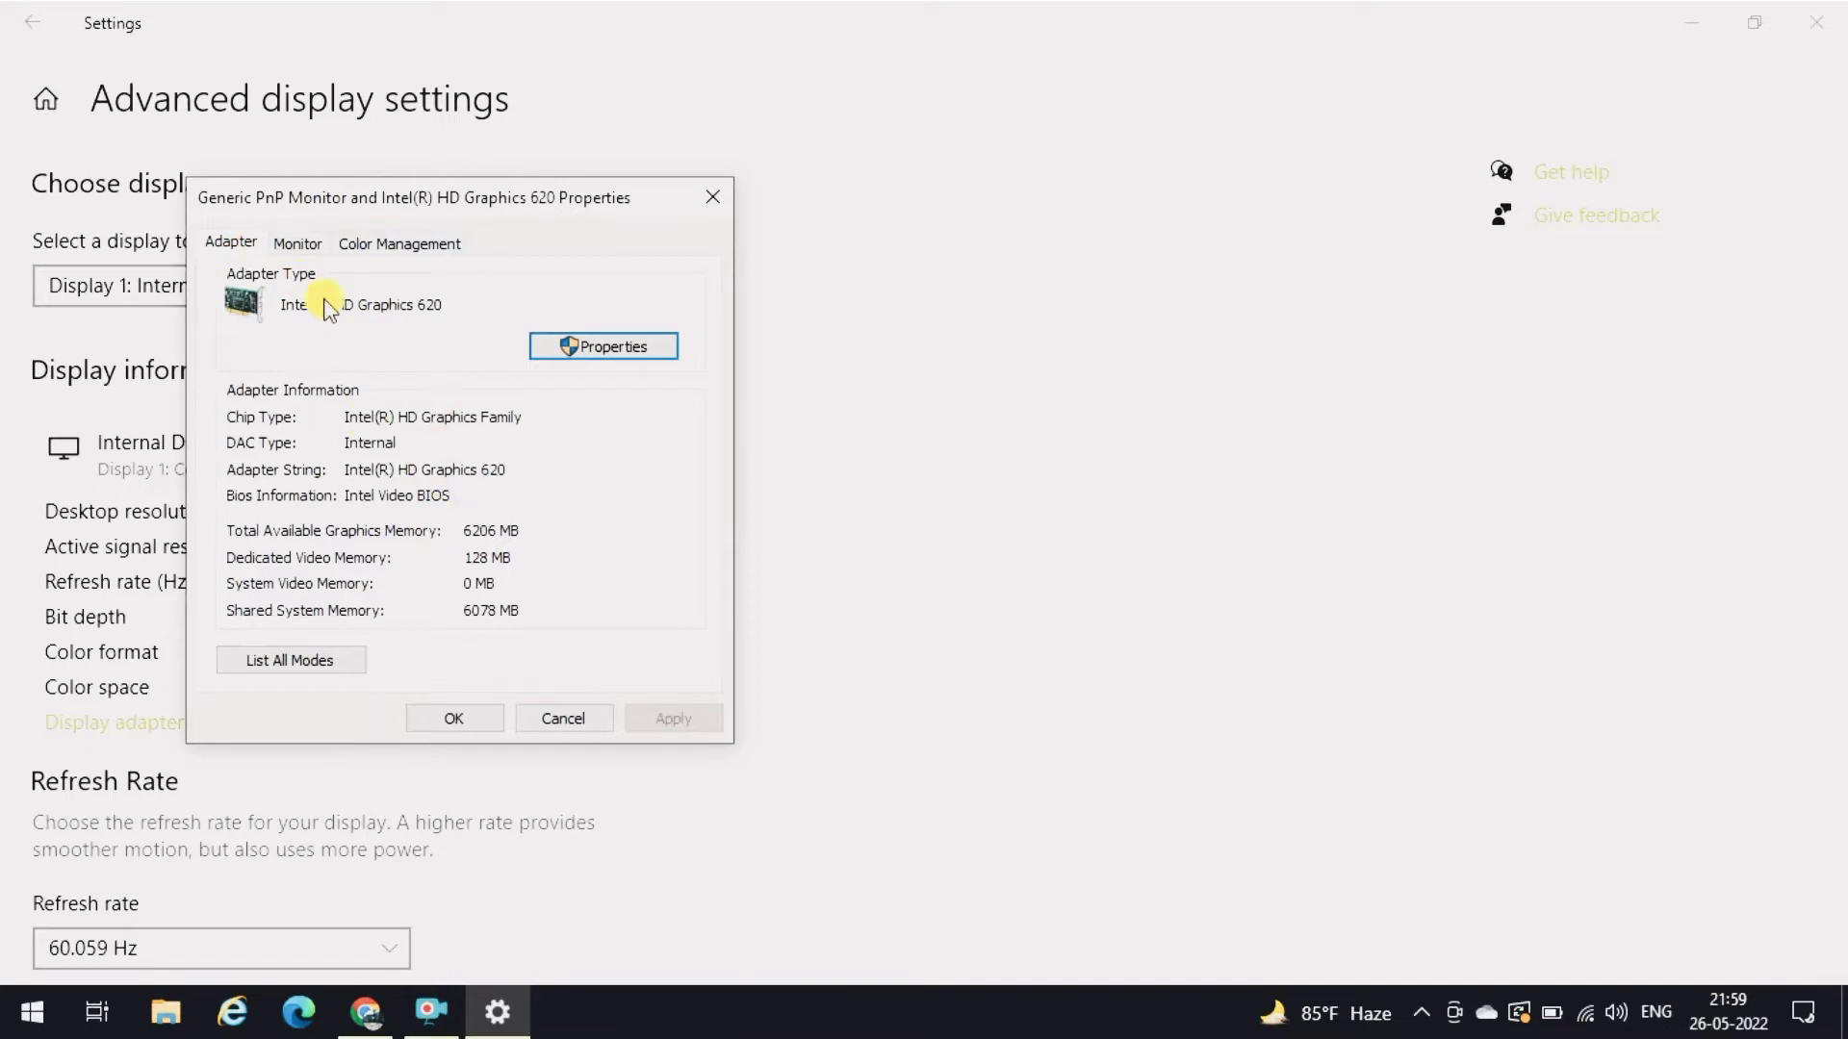
left_click(622, 349)
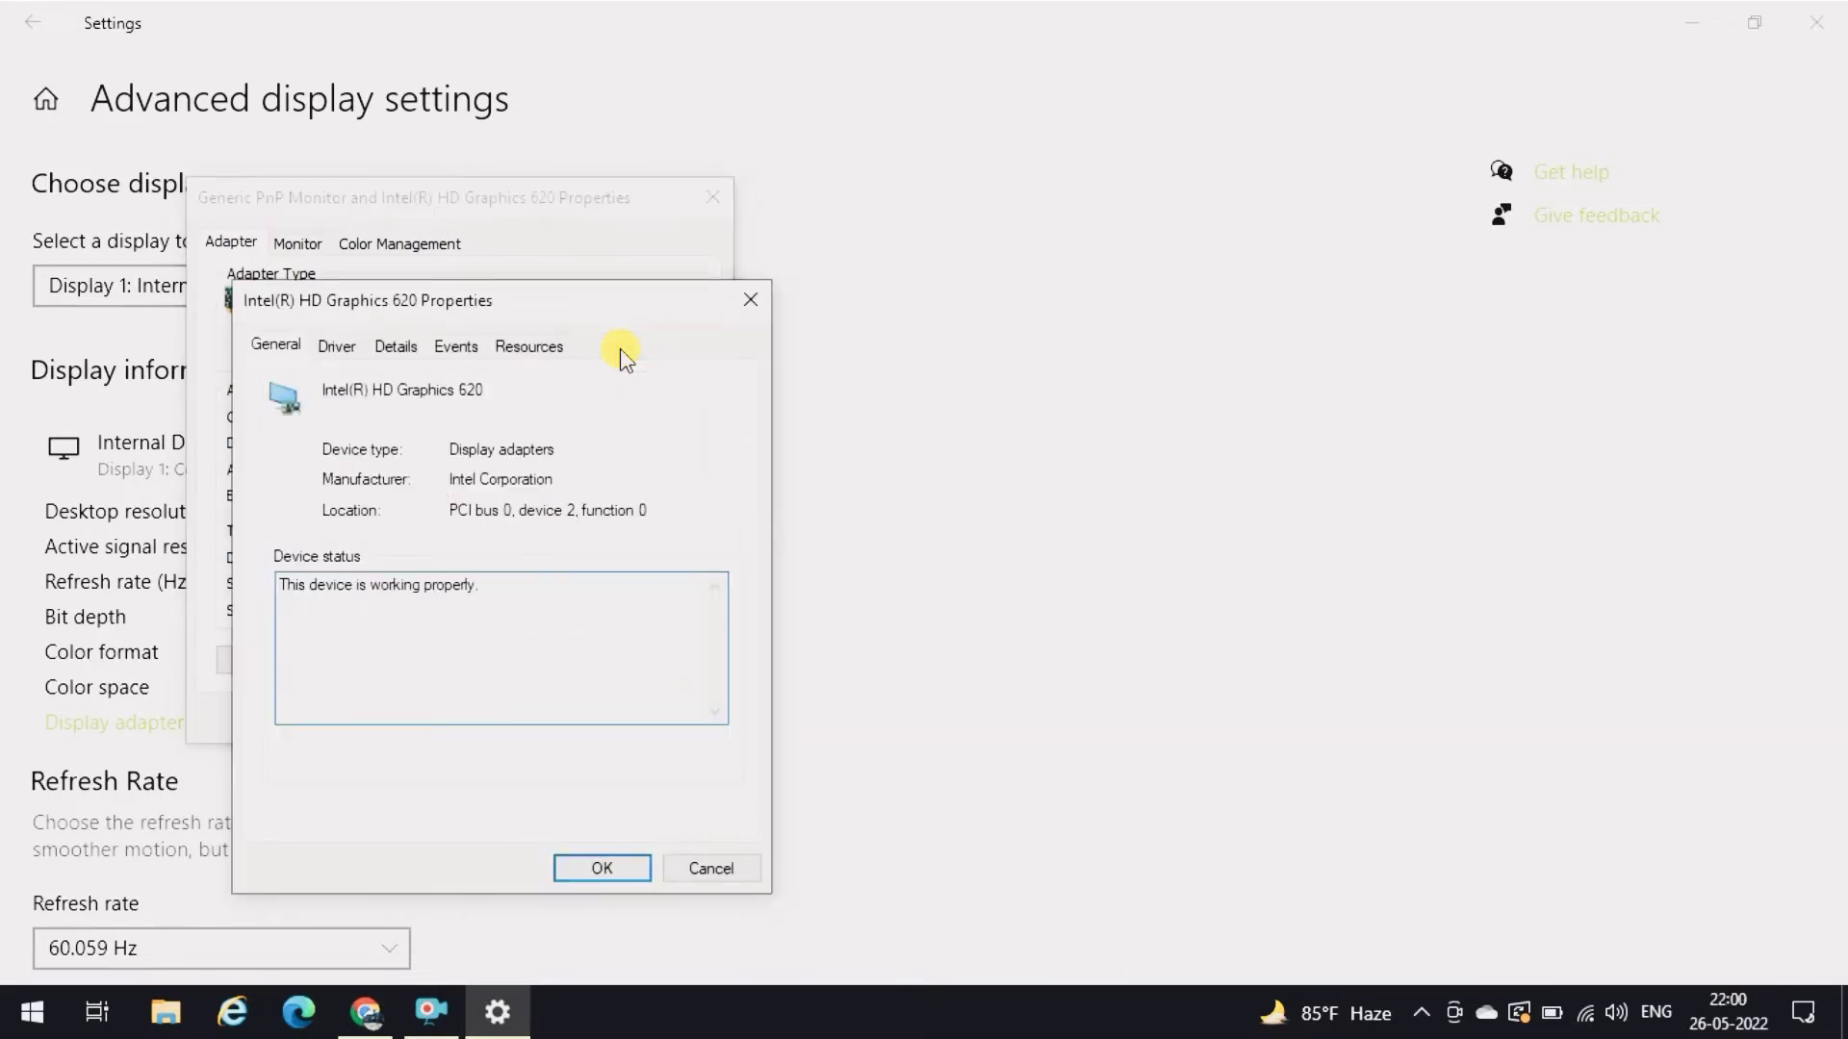
left_click(356, 349)
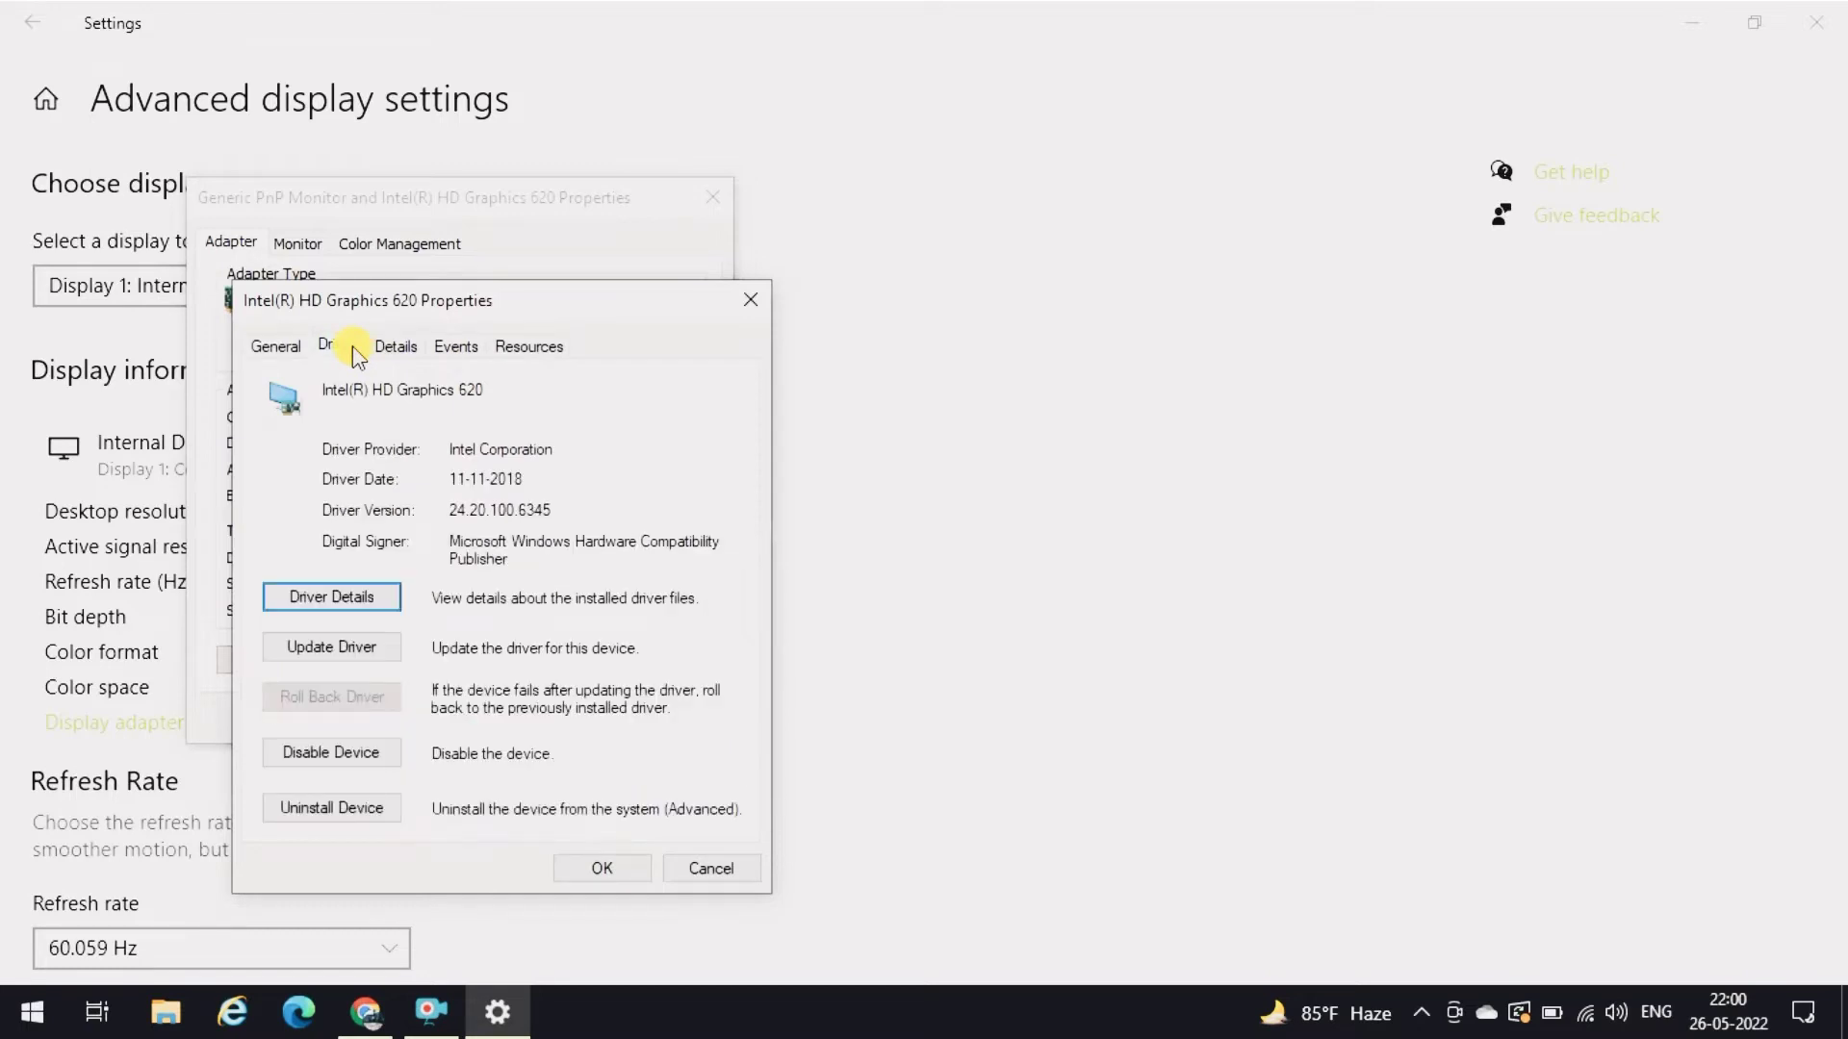
left_click(379, 649)
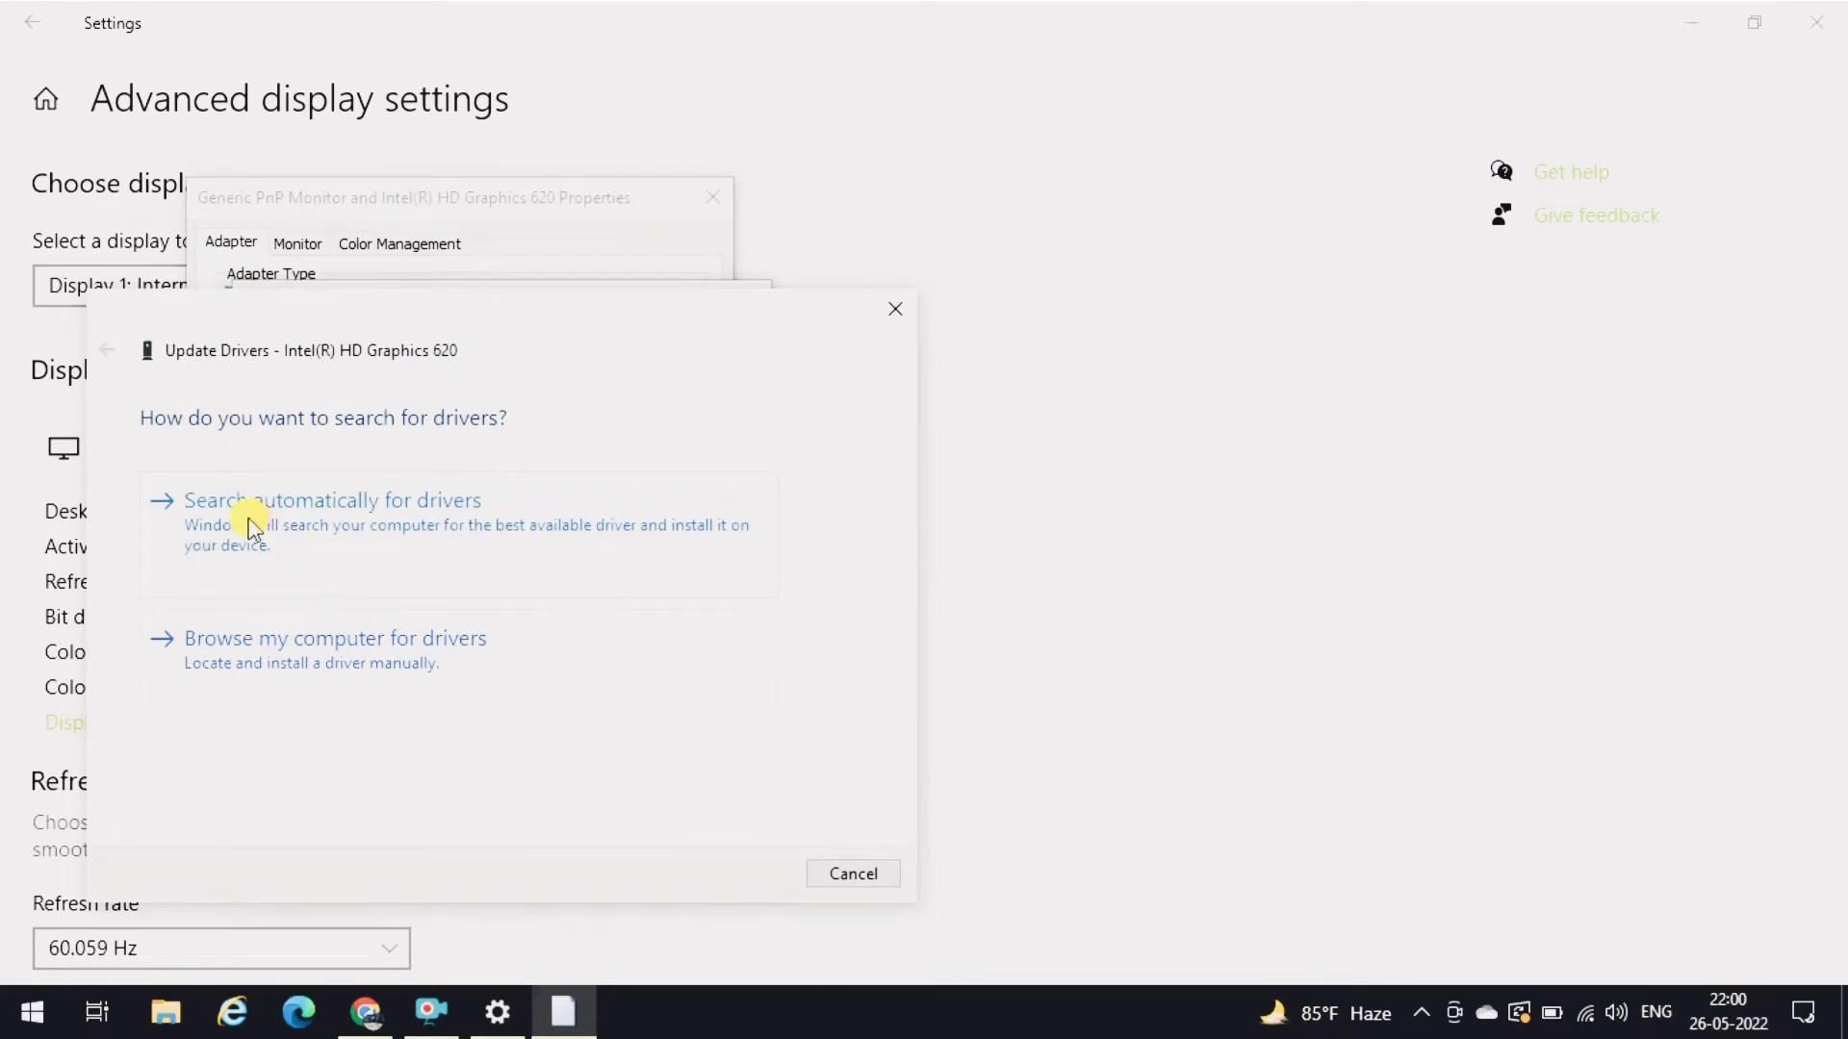
Search automatically for a newer graphics driver, then dismiss the wizard and adapter dialogs
left_click(374, 521)
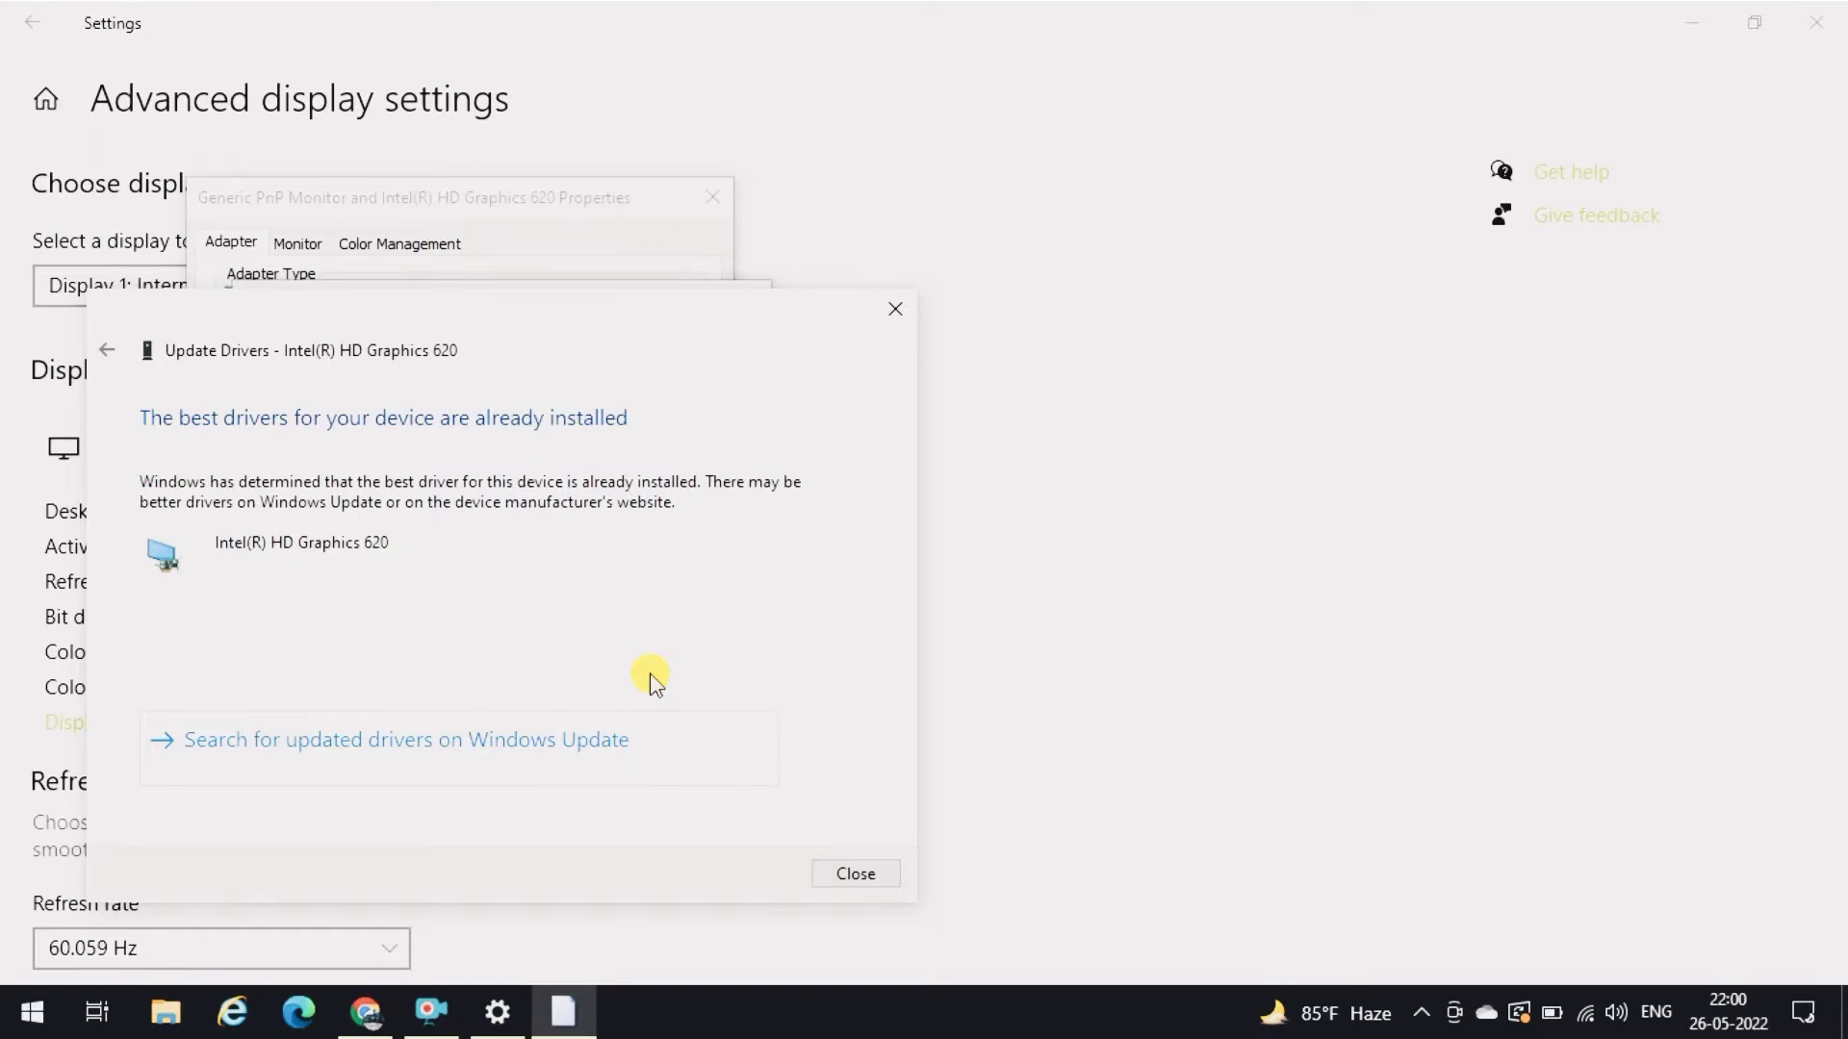
left_click(883, 883)
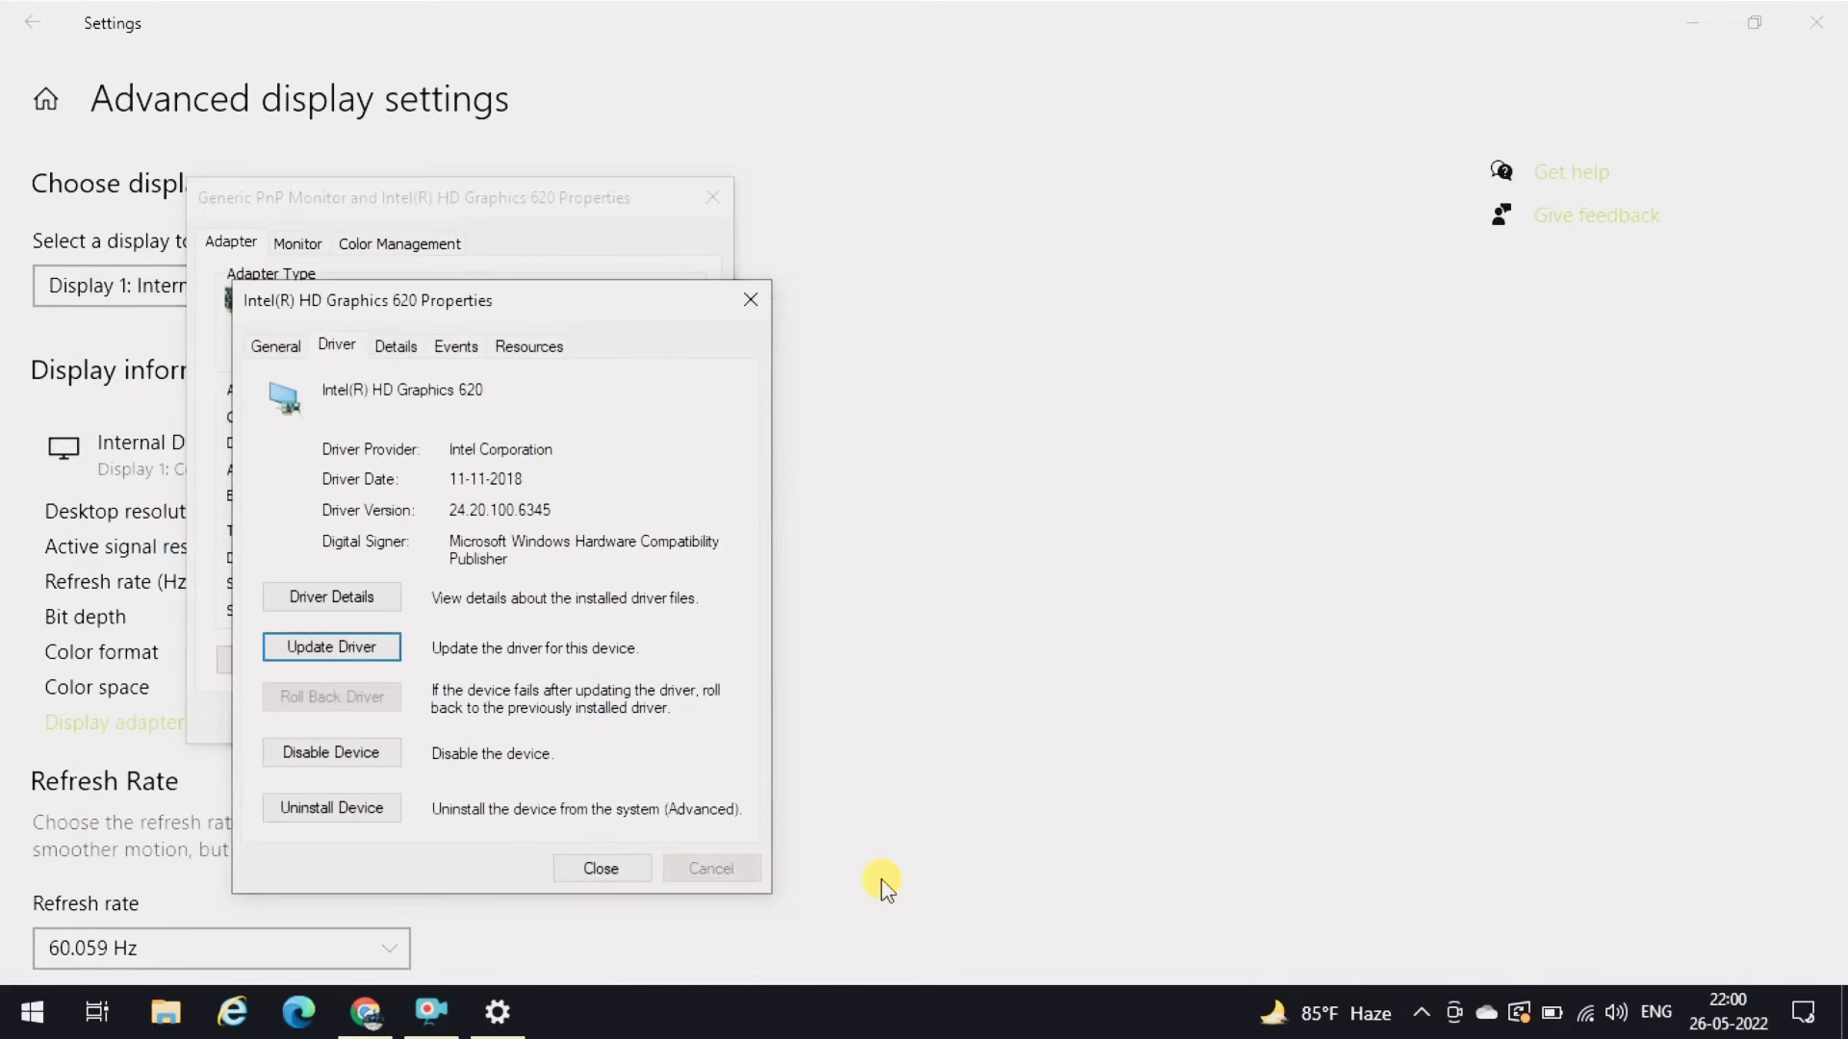
left_click(635, 869)
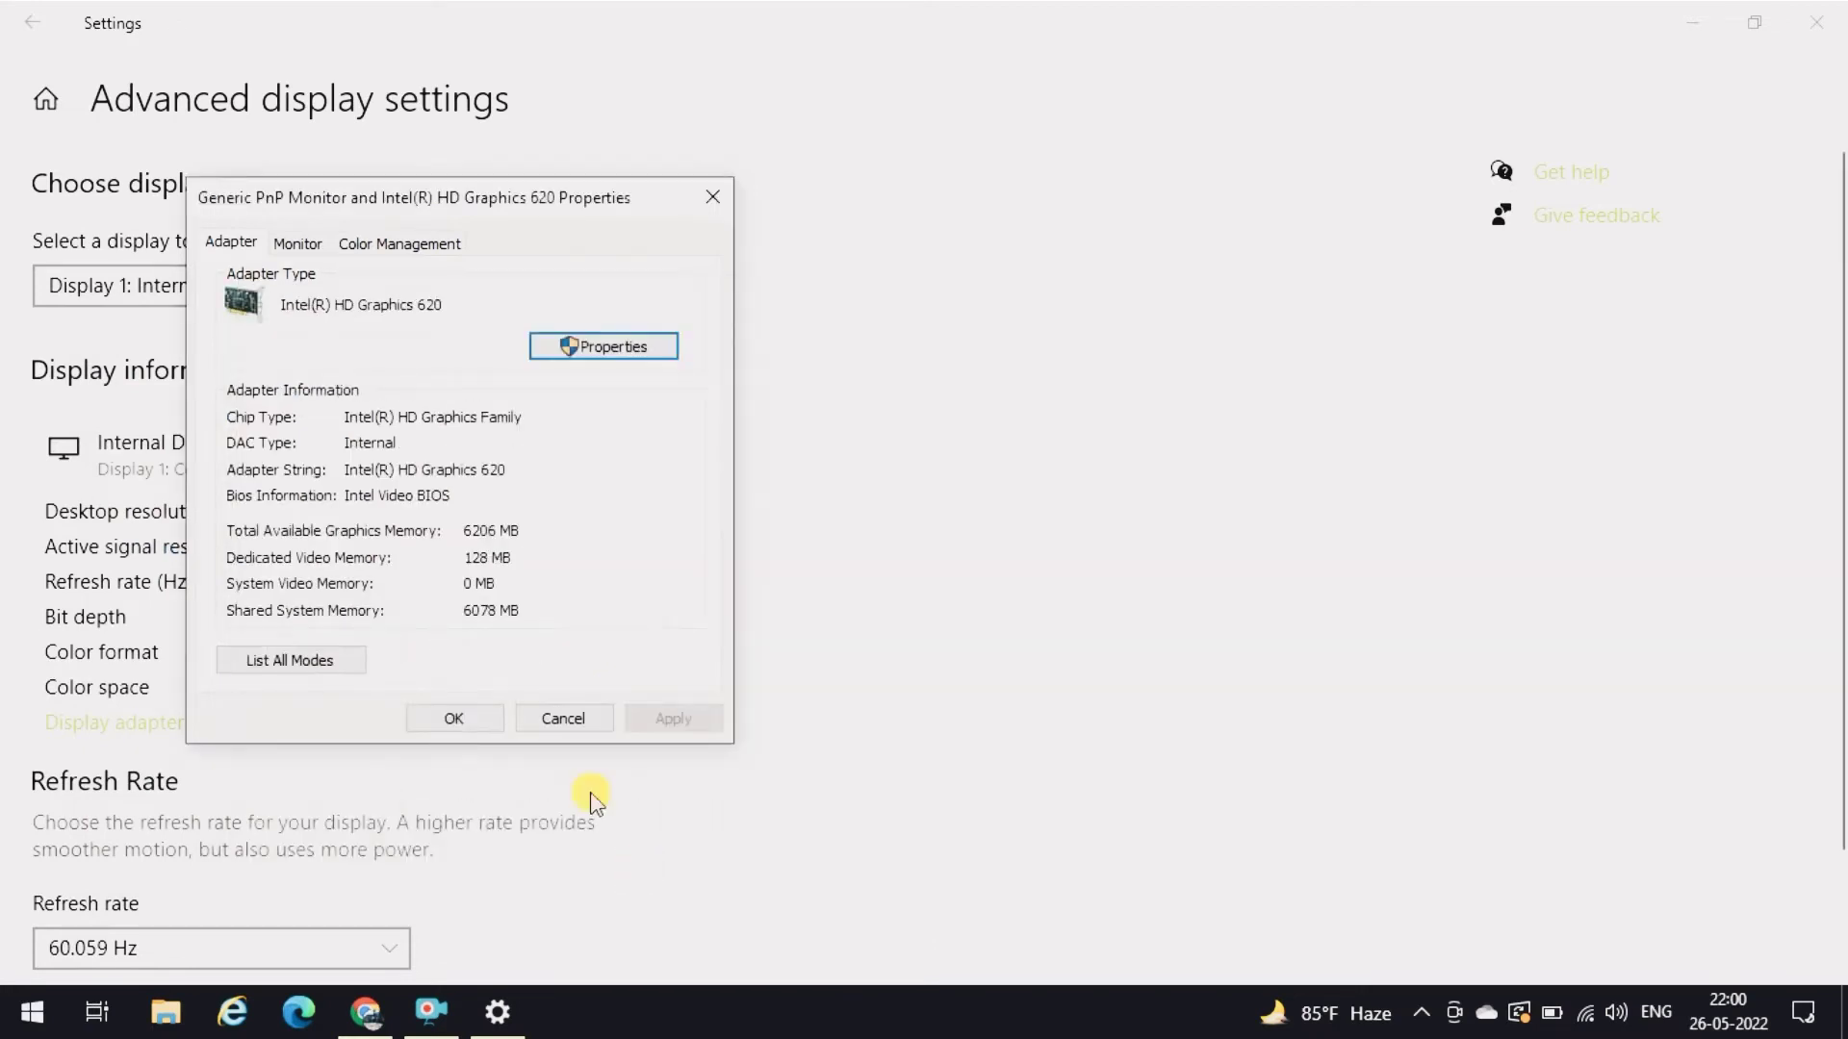
left_click(486, 729)
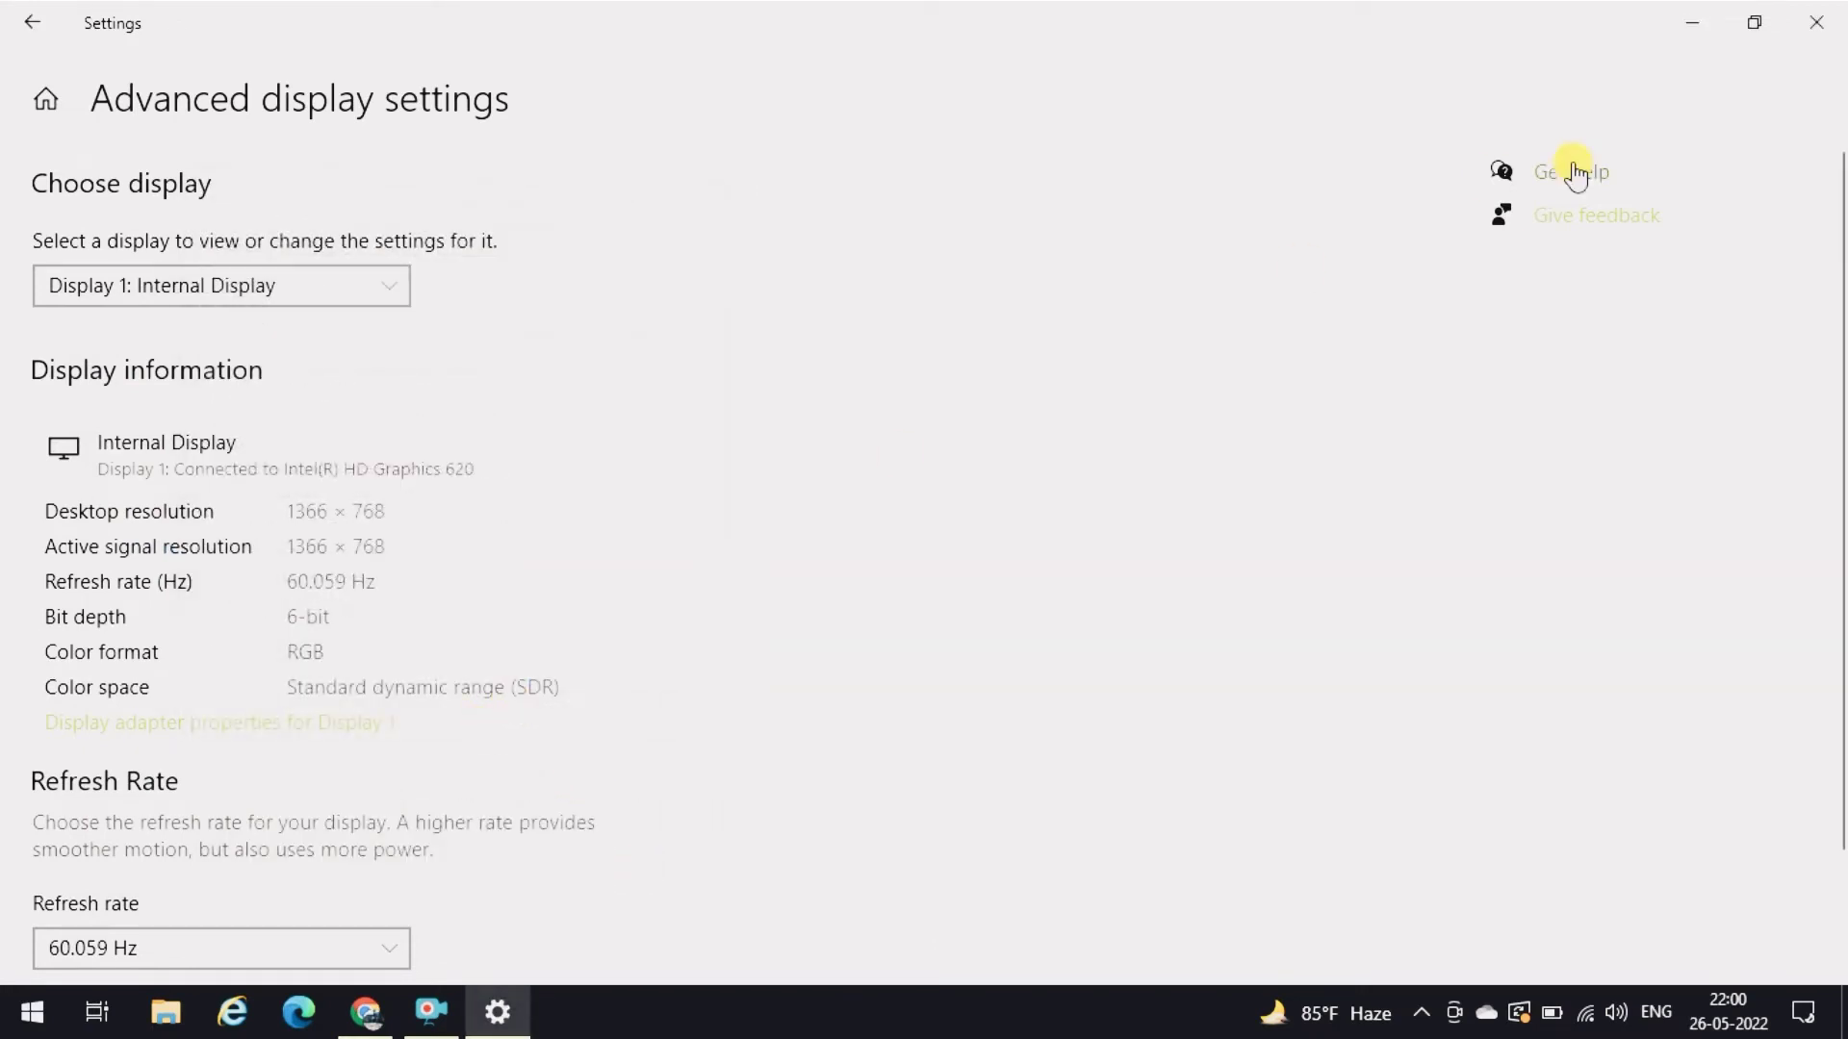
Close Settings and try the brightness keys up and down
left_click(1825, 24)
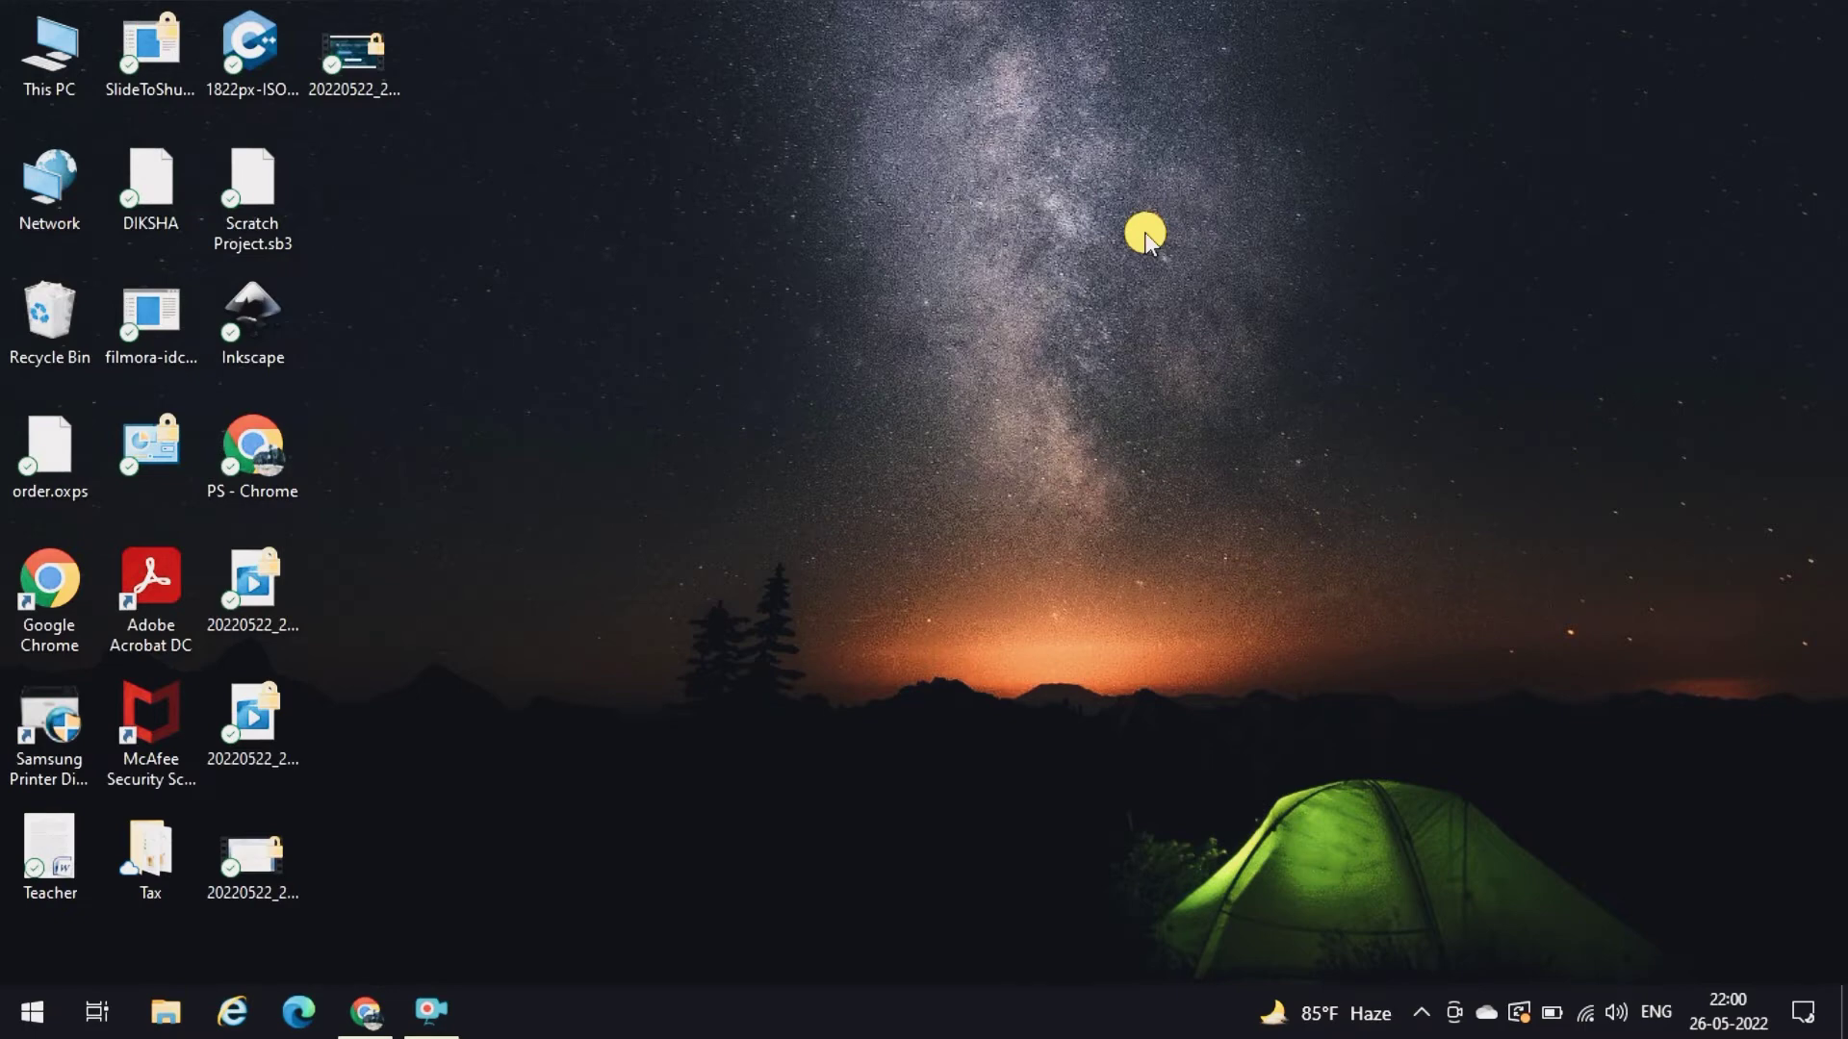
key("XF86MonBrightnessDown")
key("XF86MonBrightnessUp")
key("XF86MonBrightnessUp")
key("XF86MonBrightnessUp")
key("XF86MonBrightnessUp")
key("XF86MonBrightnessUp")
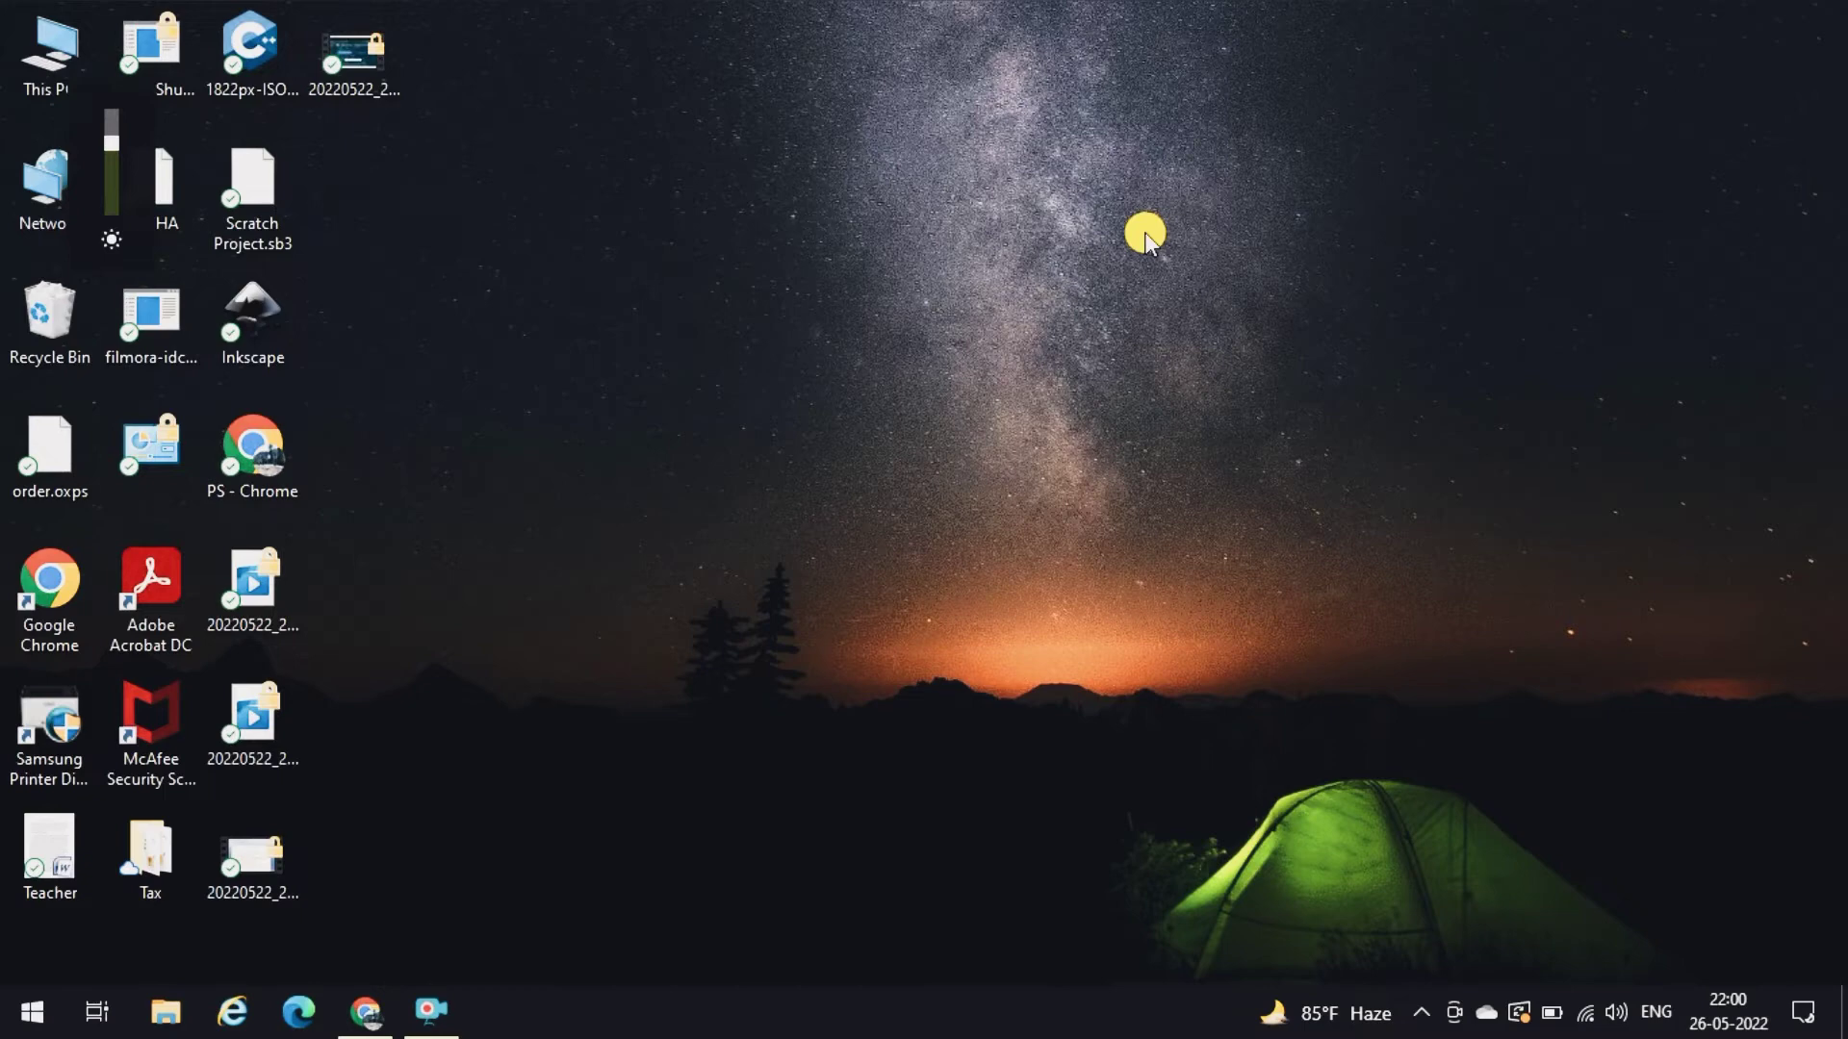
key("XF86MonBrightnessUp")
key("XF86MonBrightnessUp")
key("XF86MonBrightnessDown")
key("XF86MonBrightnessDown")
key("XF86MonBrightnessDown")
key("XF86MonBrightnessDown")
key("XF86MonBrightnessDown")
key("XF86MonBrightnessUp")
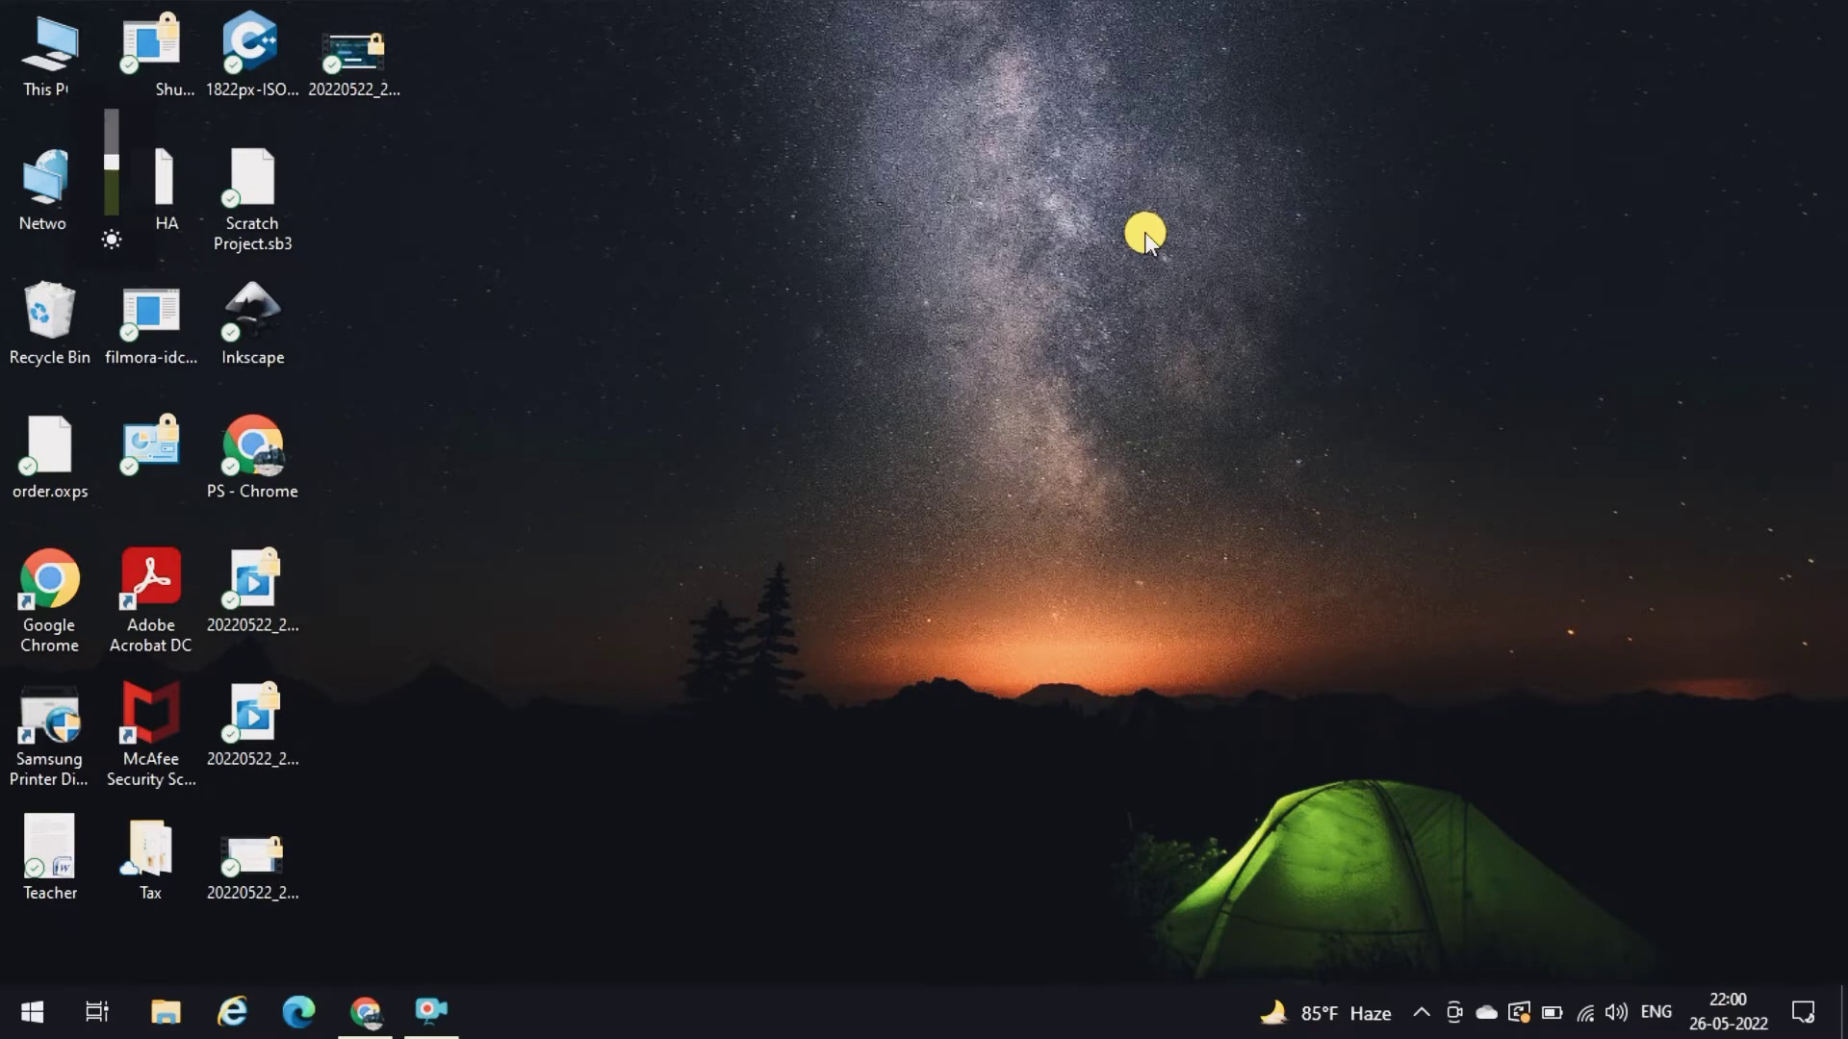
Launch Device Manager from the Start right-click menu, maximize it and expand Display adapters
right_click(36, 1026)
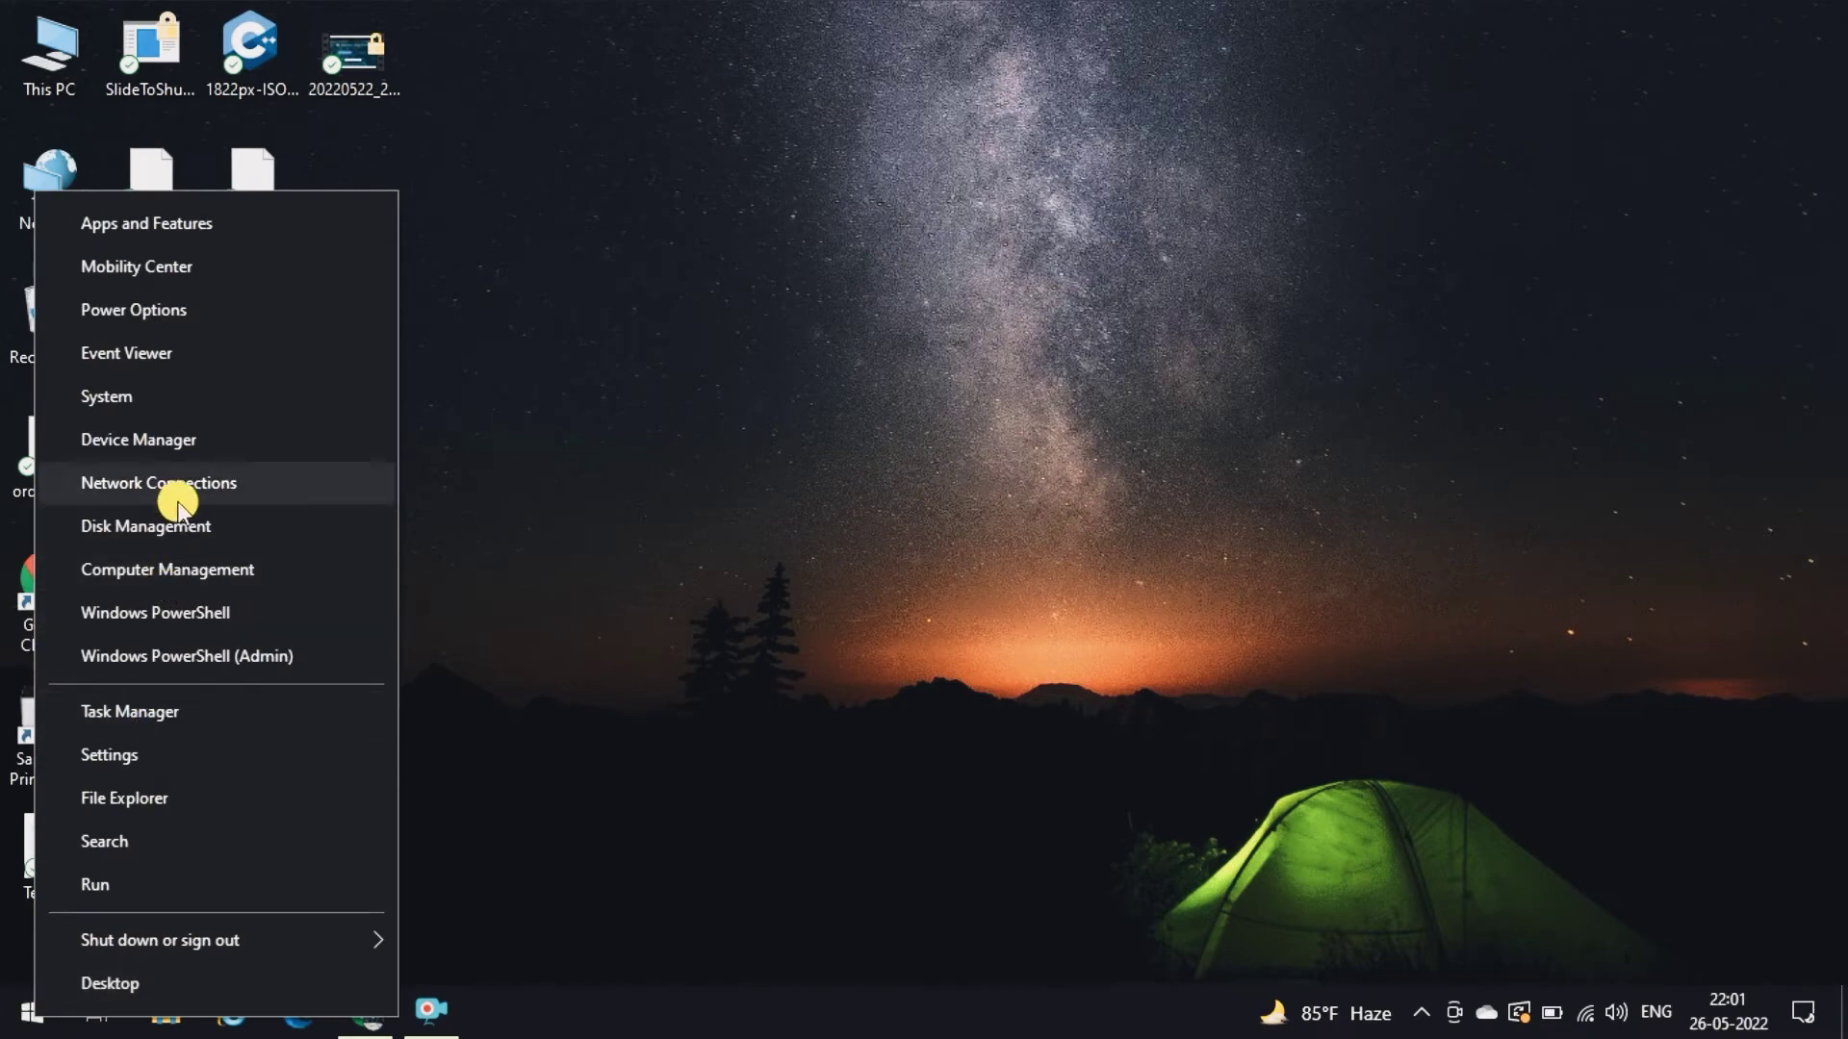
left_click(169, 452)
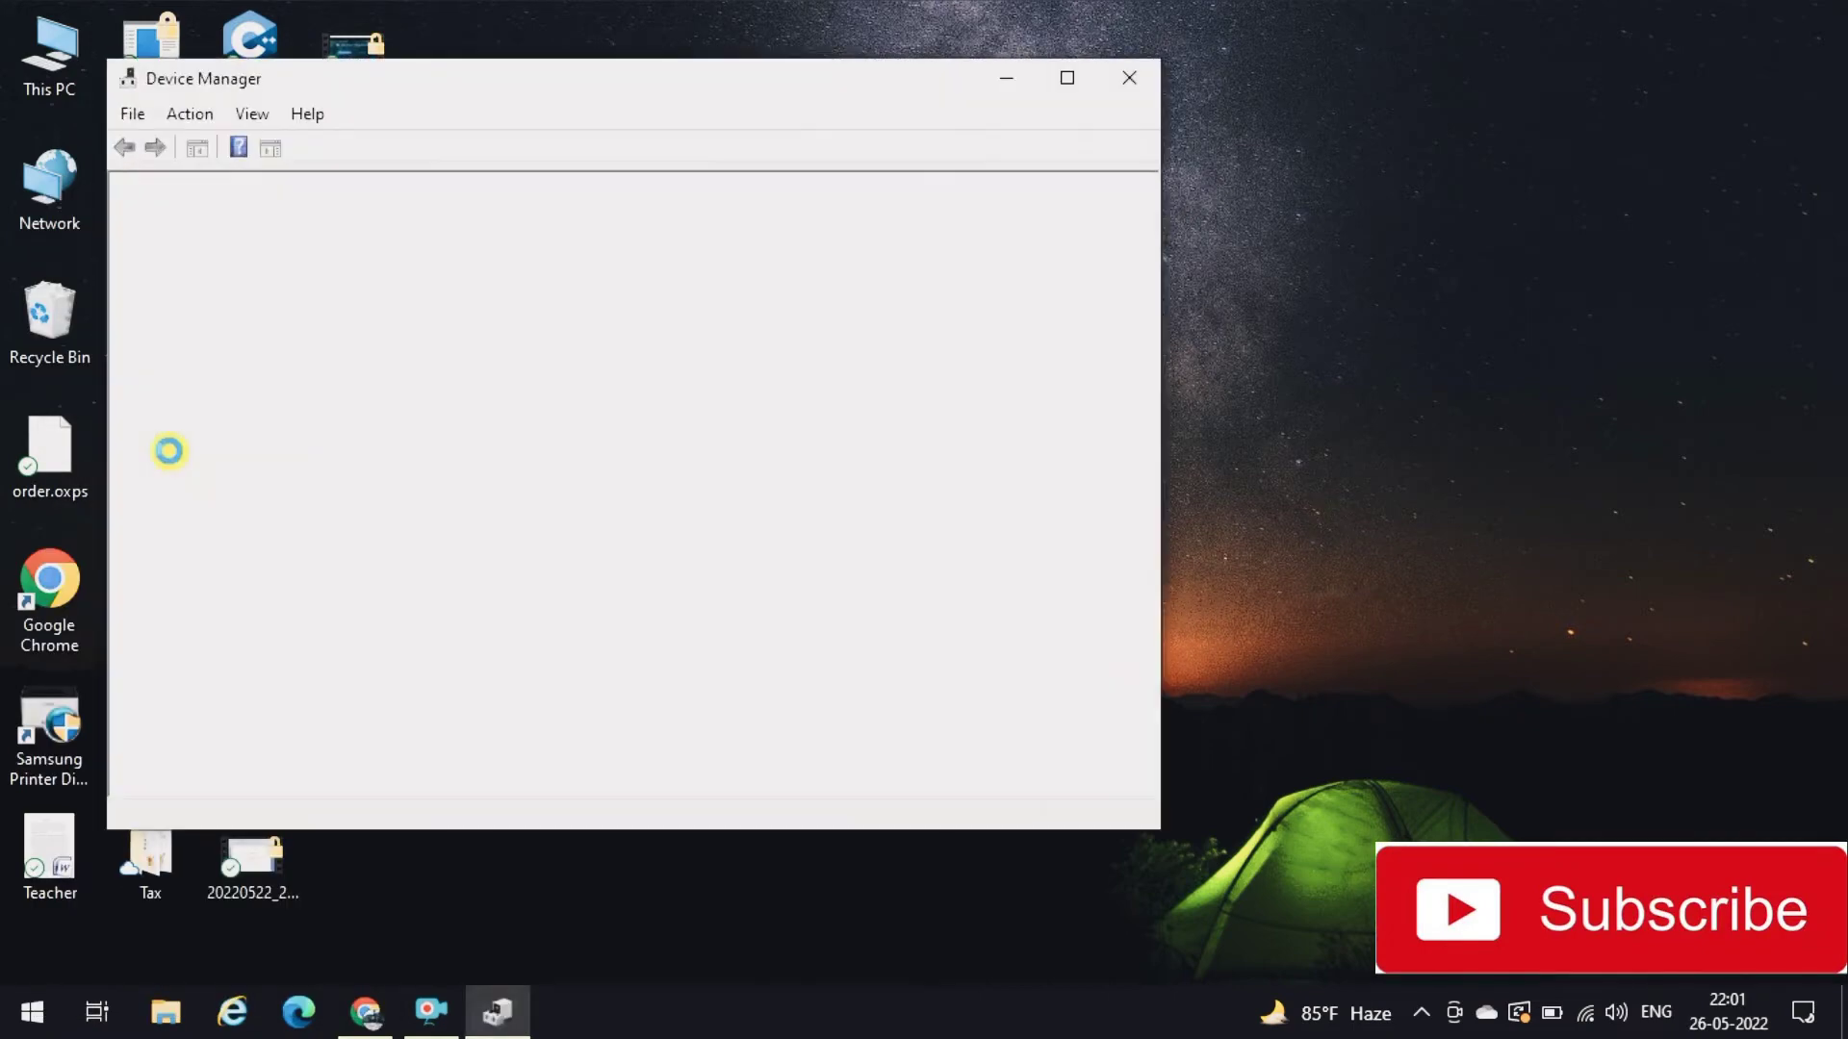
left_click(1072, 81)
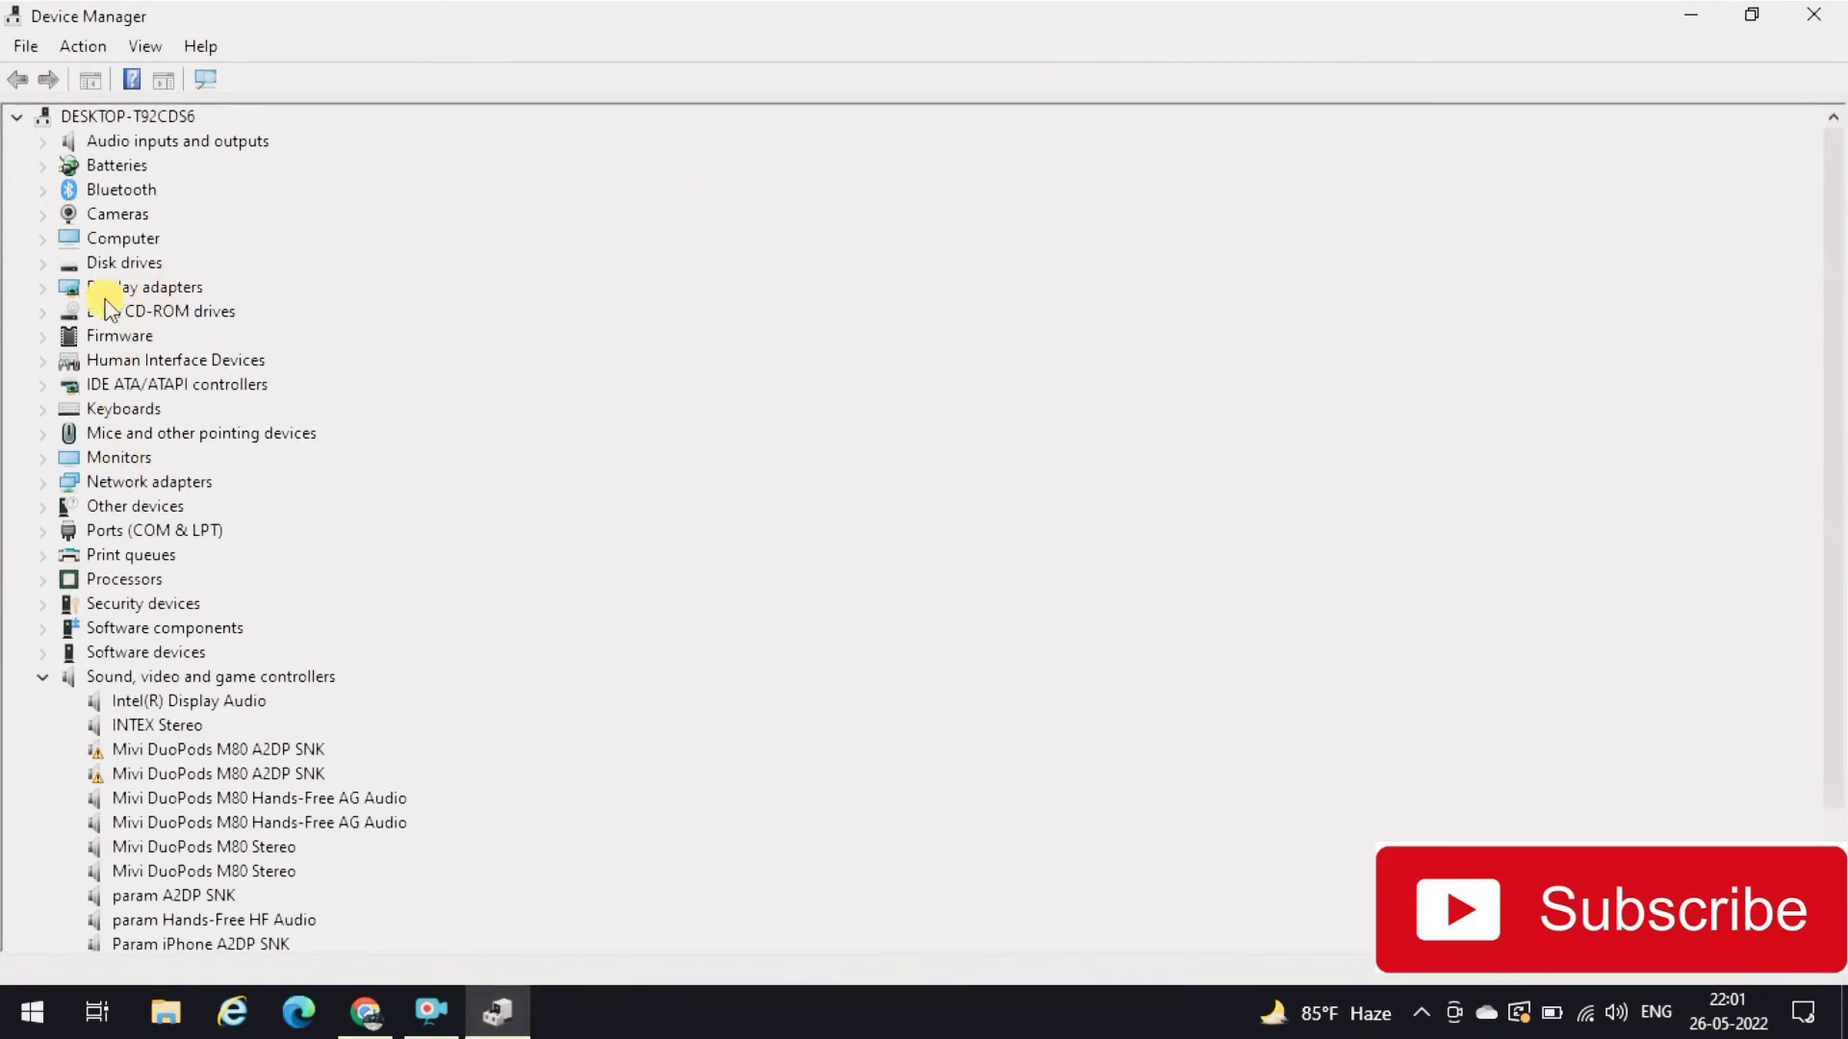
left_click(44, 289)
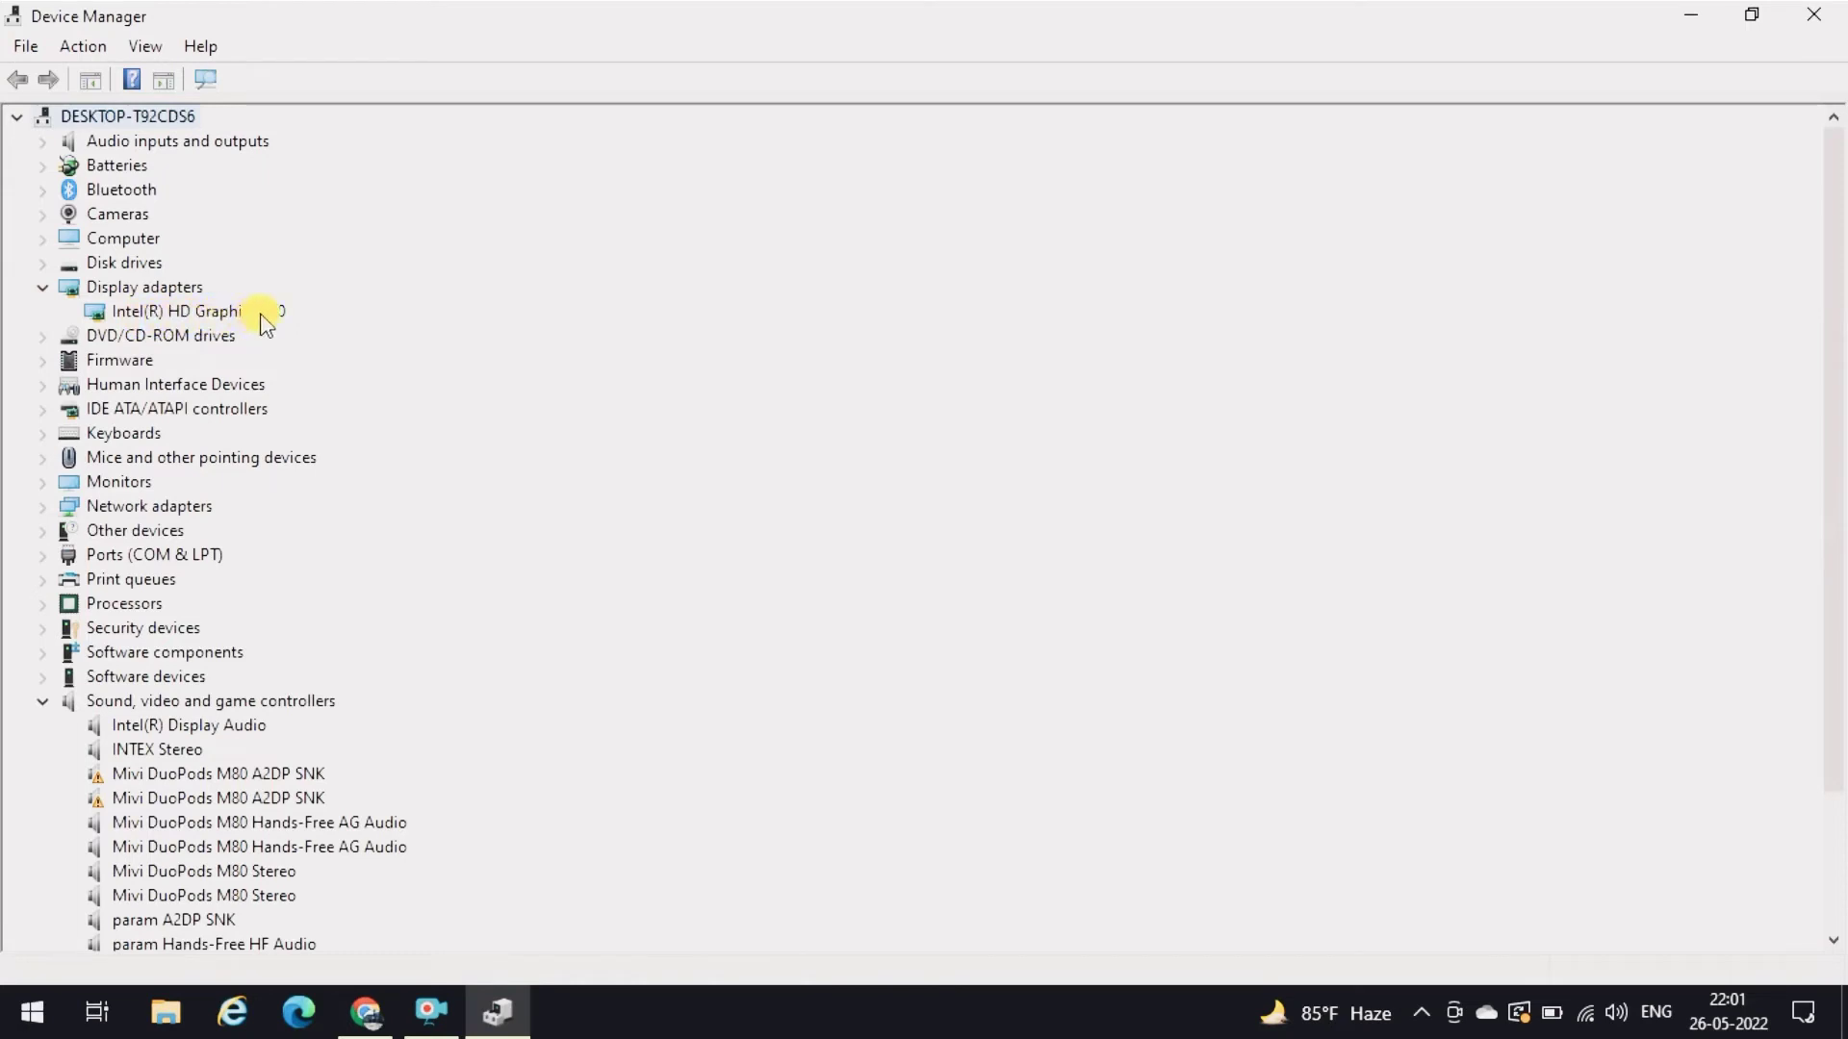
Disable the Intel(R) HD Graphics 620 adapter and confirm the warning with Yes
right_click(206, 318)
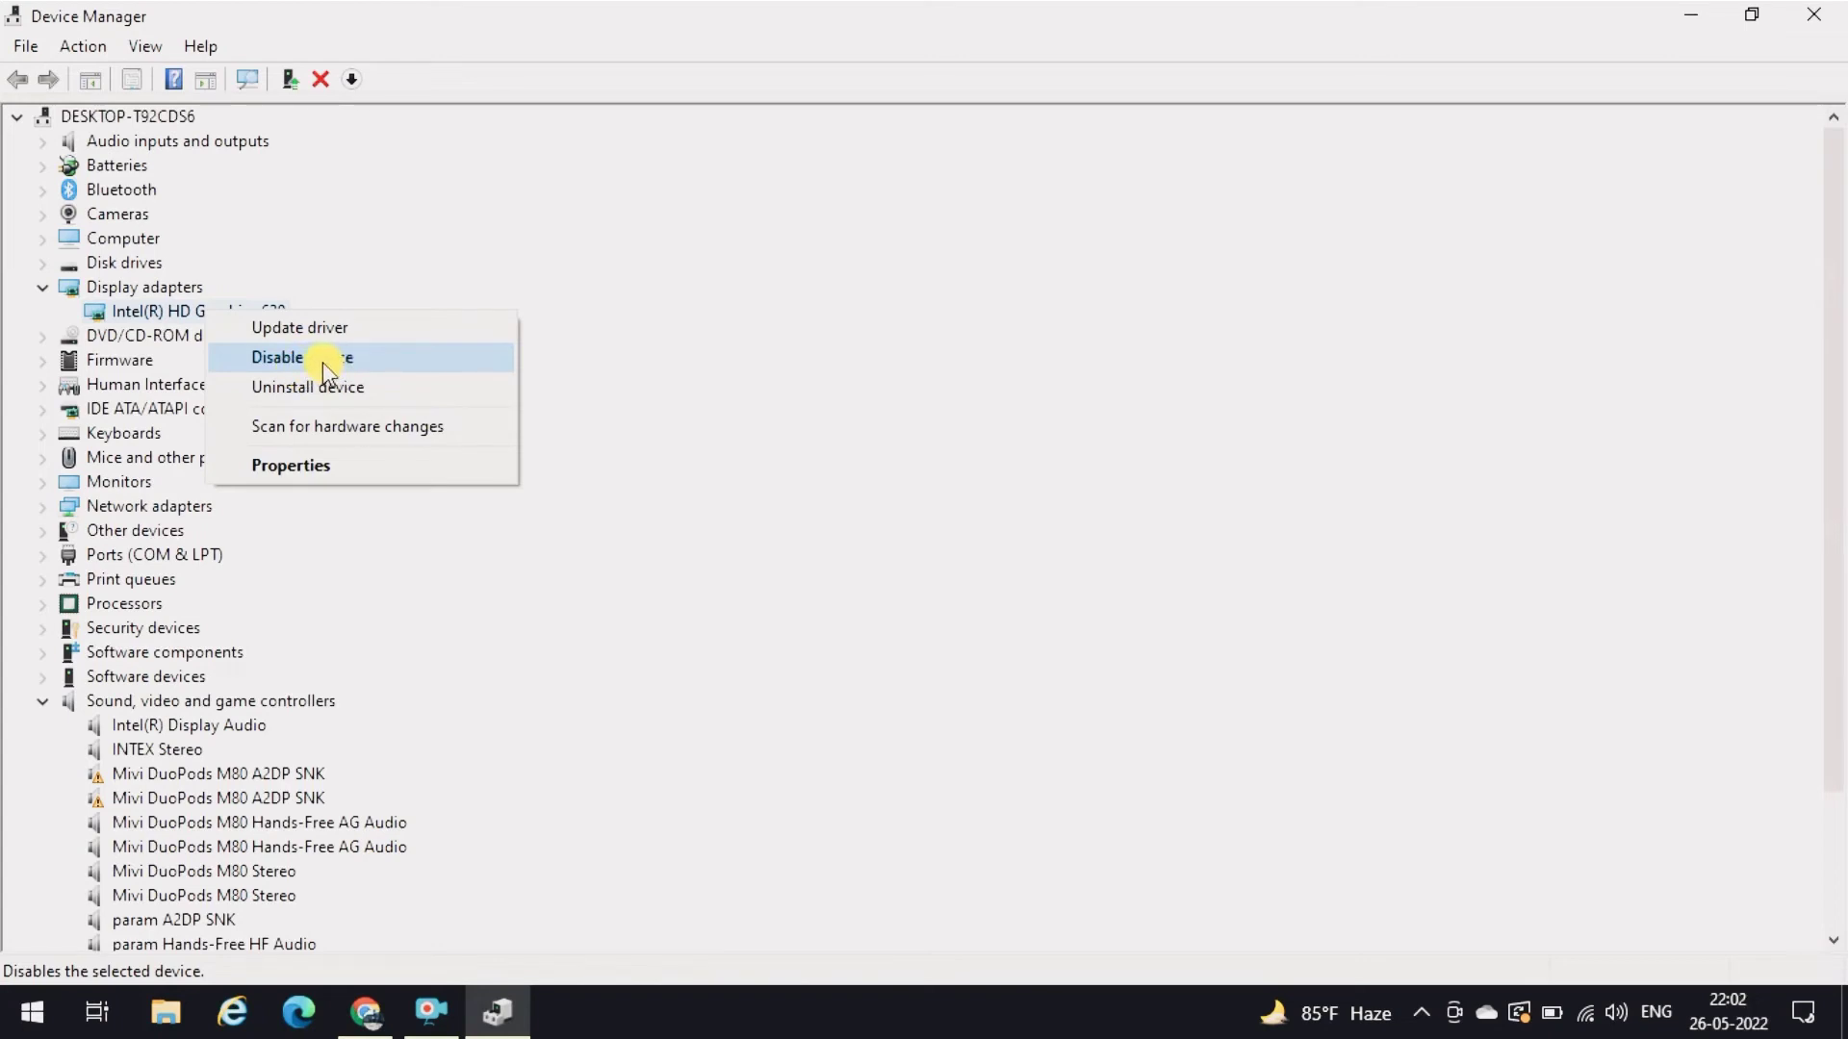
left_click(321, 362)
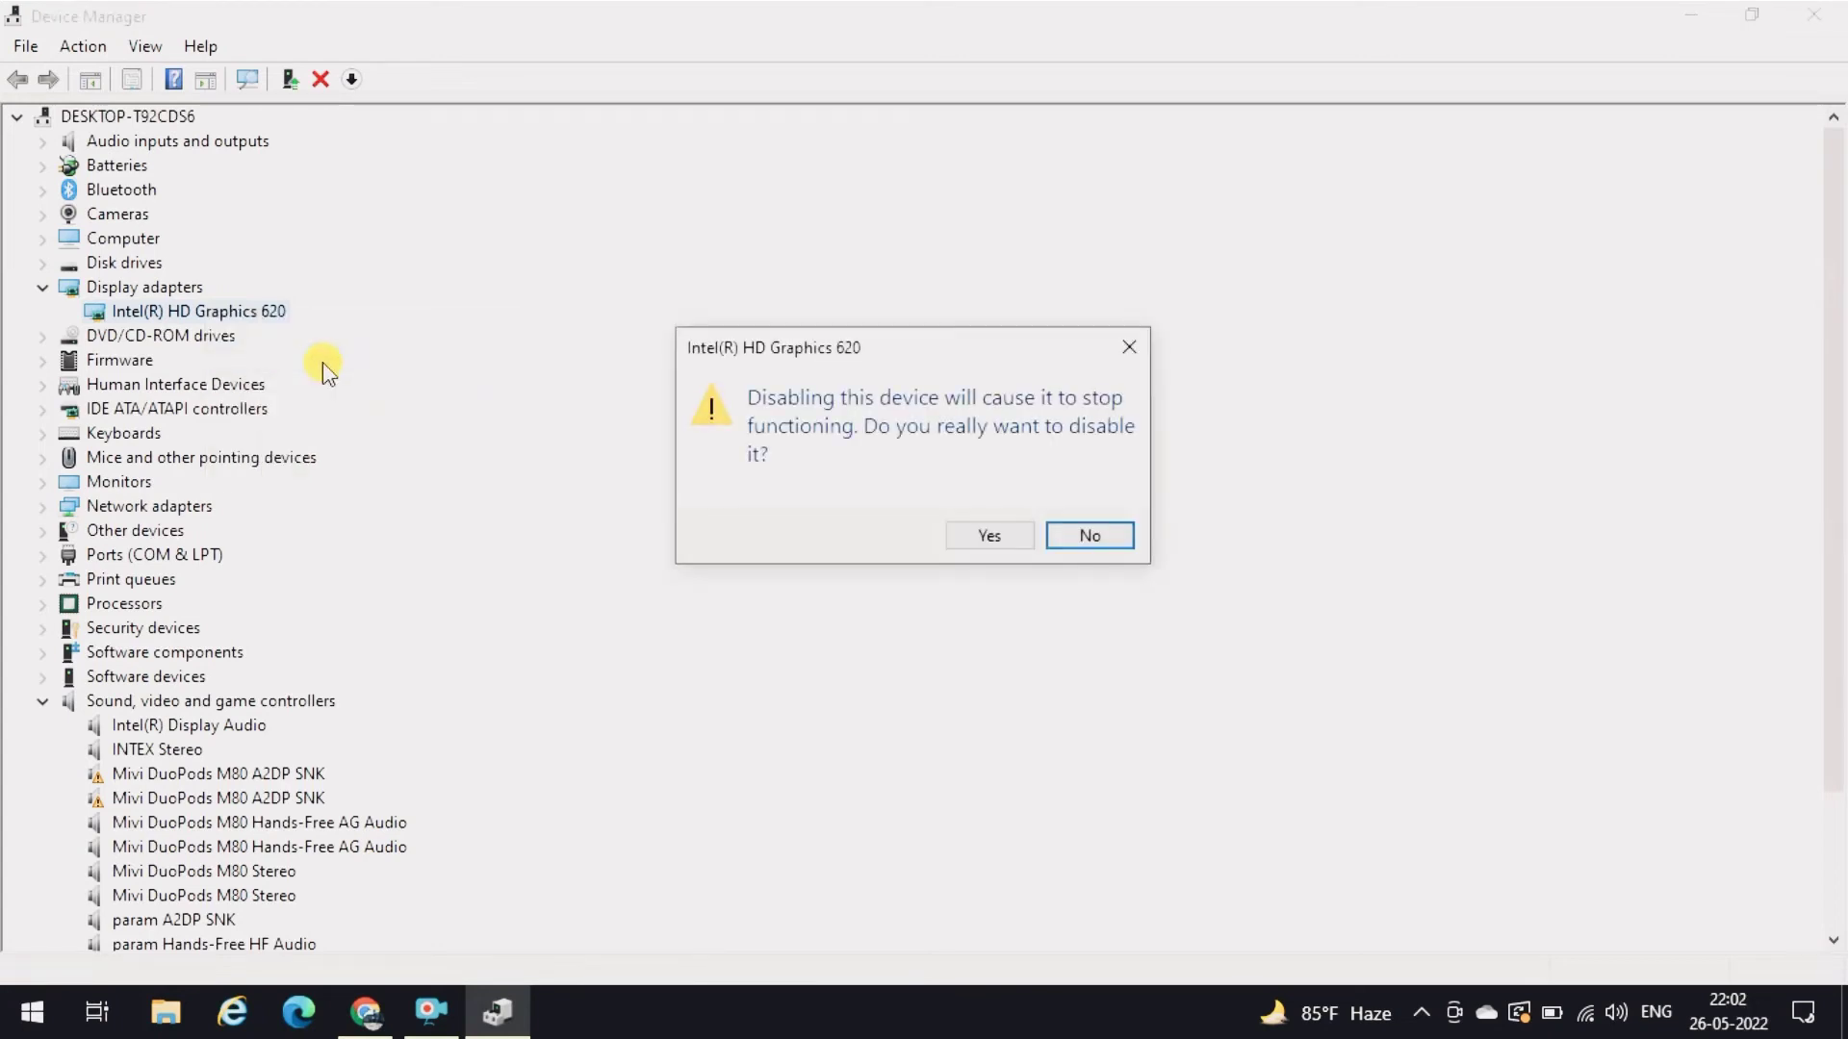
left_click(972, 531)
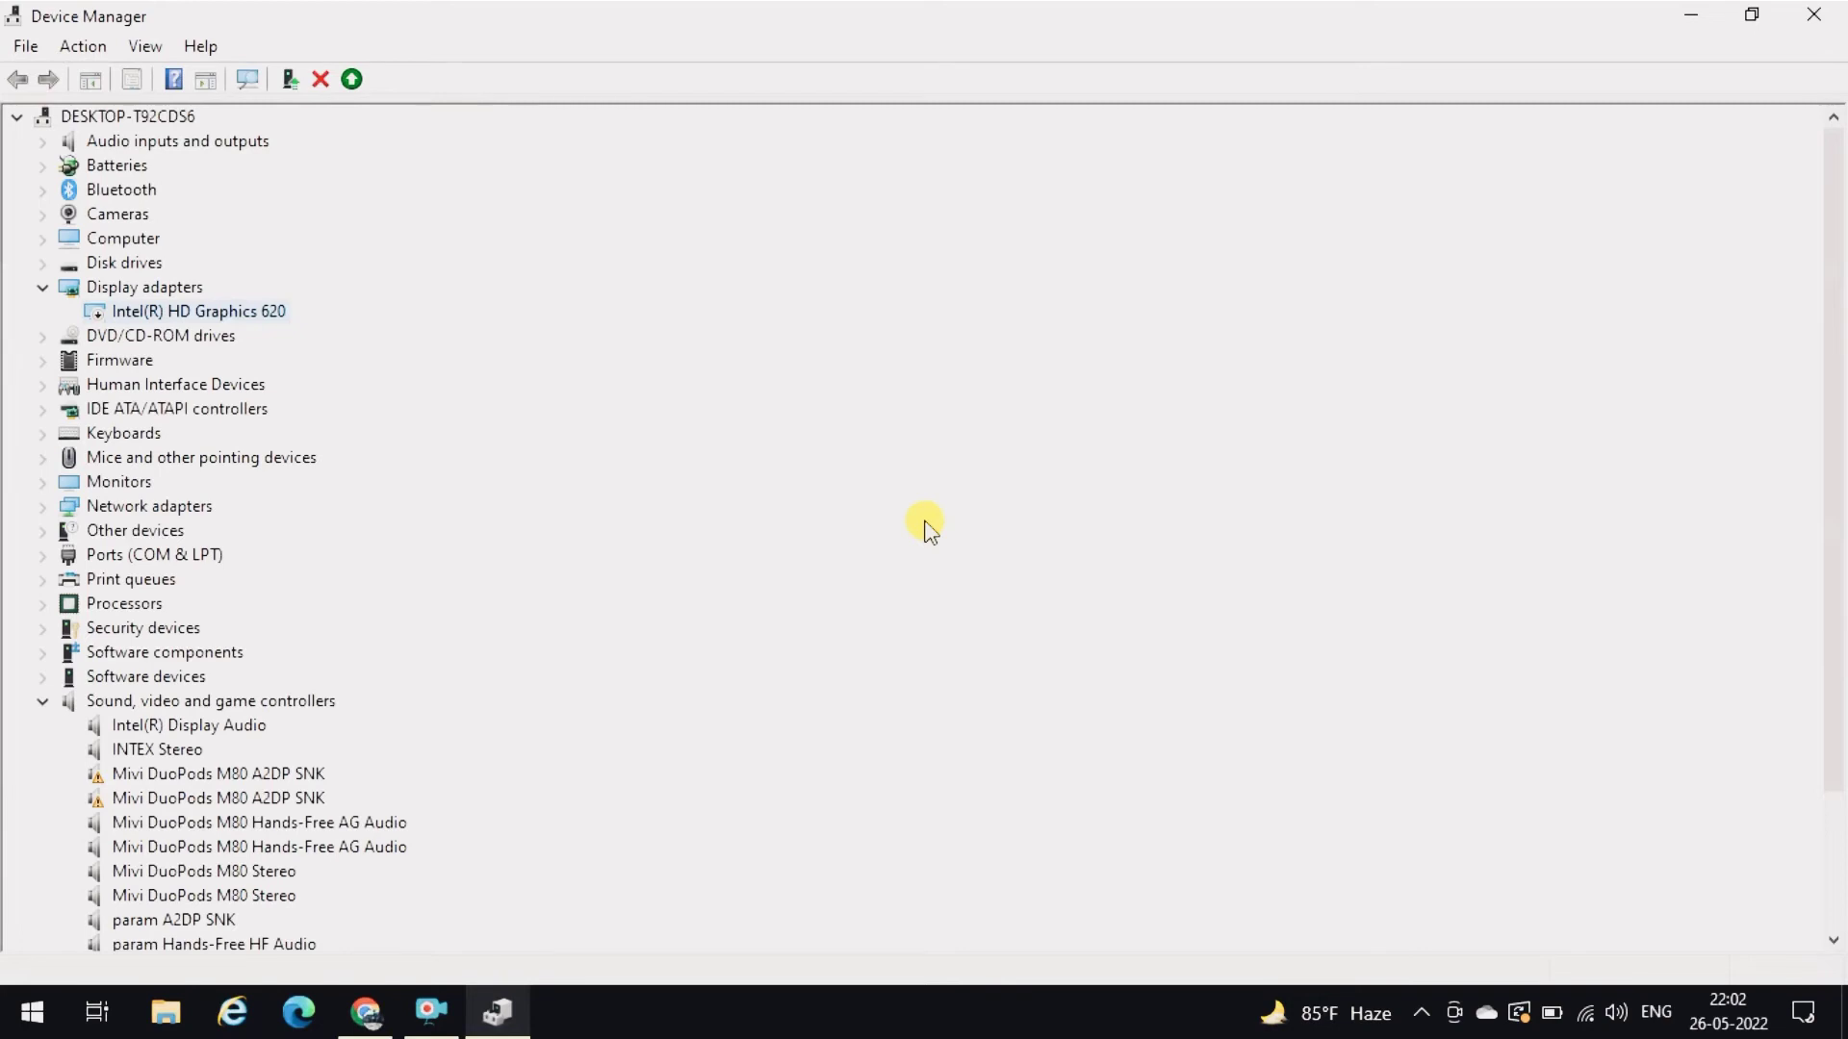
Re-enable Intel(R) HD Graphics 620, then test that the brightness keys raise and lower the screen
right_click(251, 314)
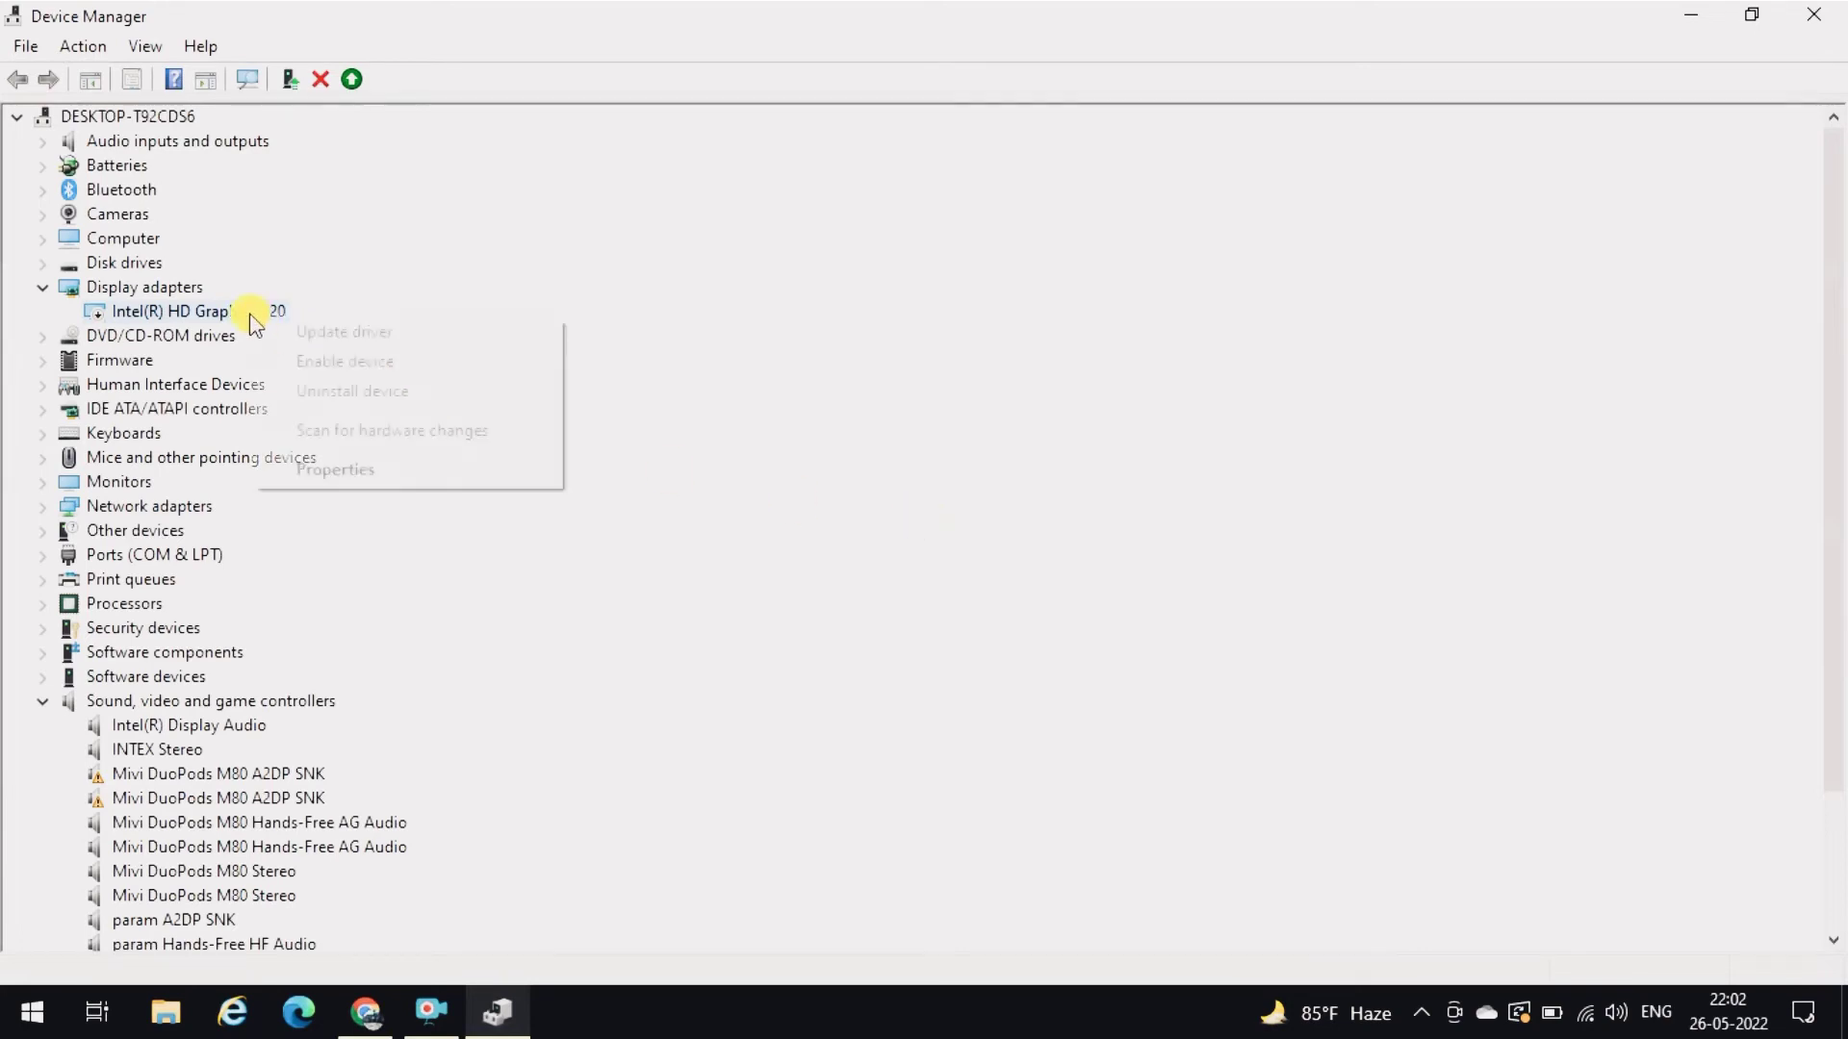
left_click(327, 361)
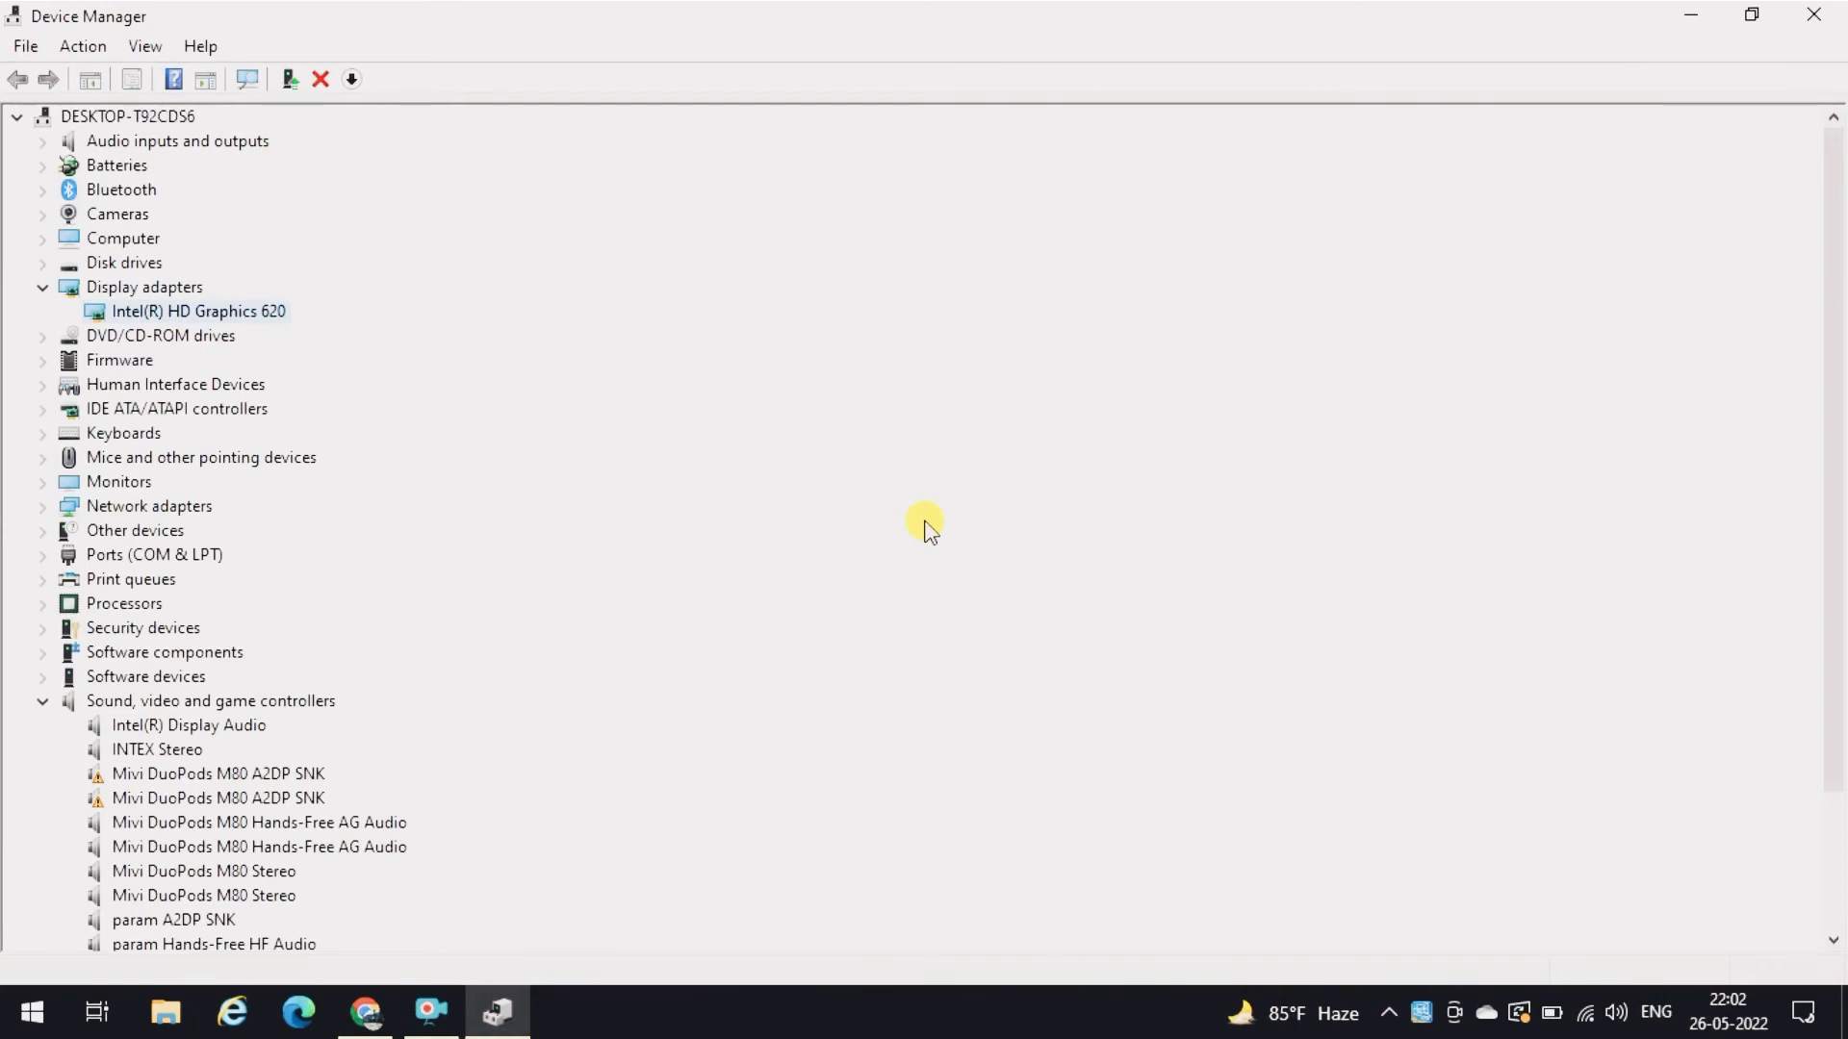
key("XF86MonBrightnessUp")
key("XF86MonBrightnessDown")
key("XF86MonBrightnessDown")
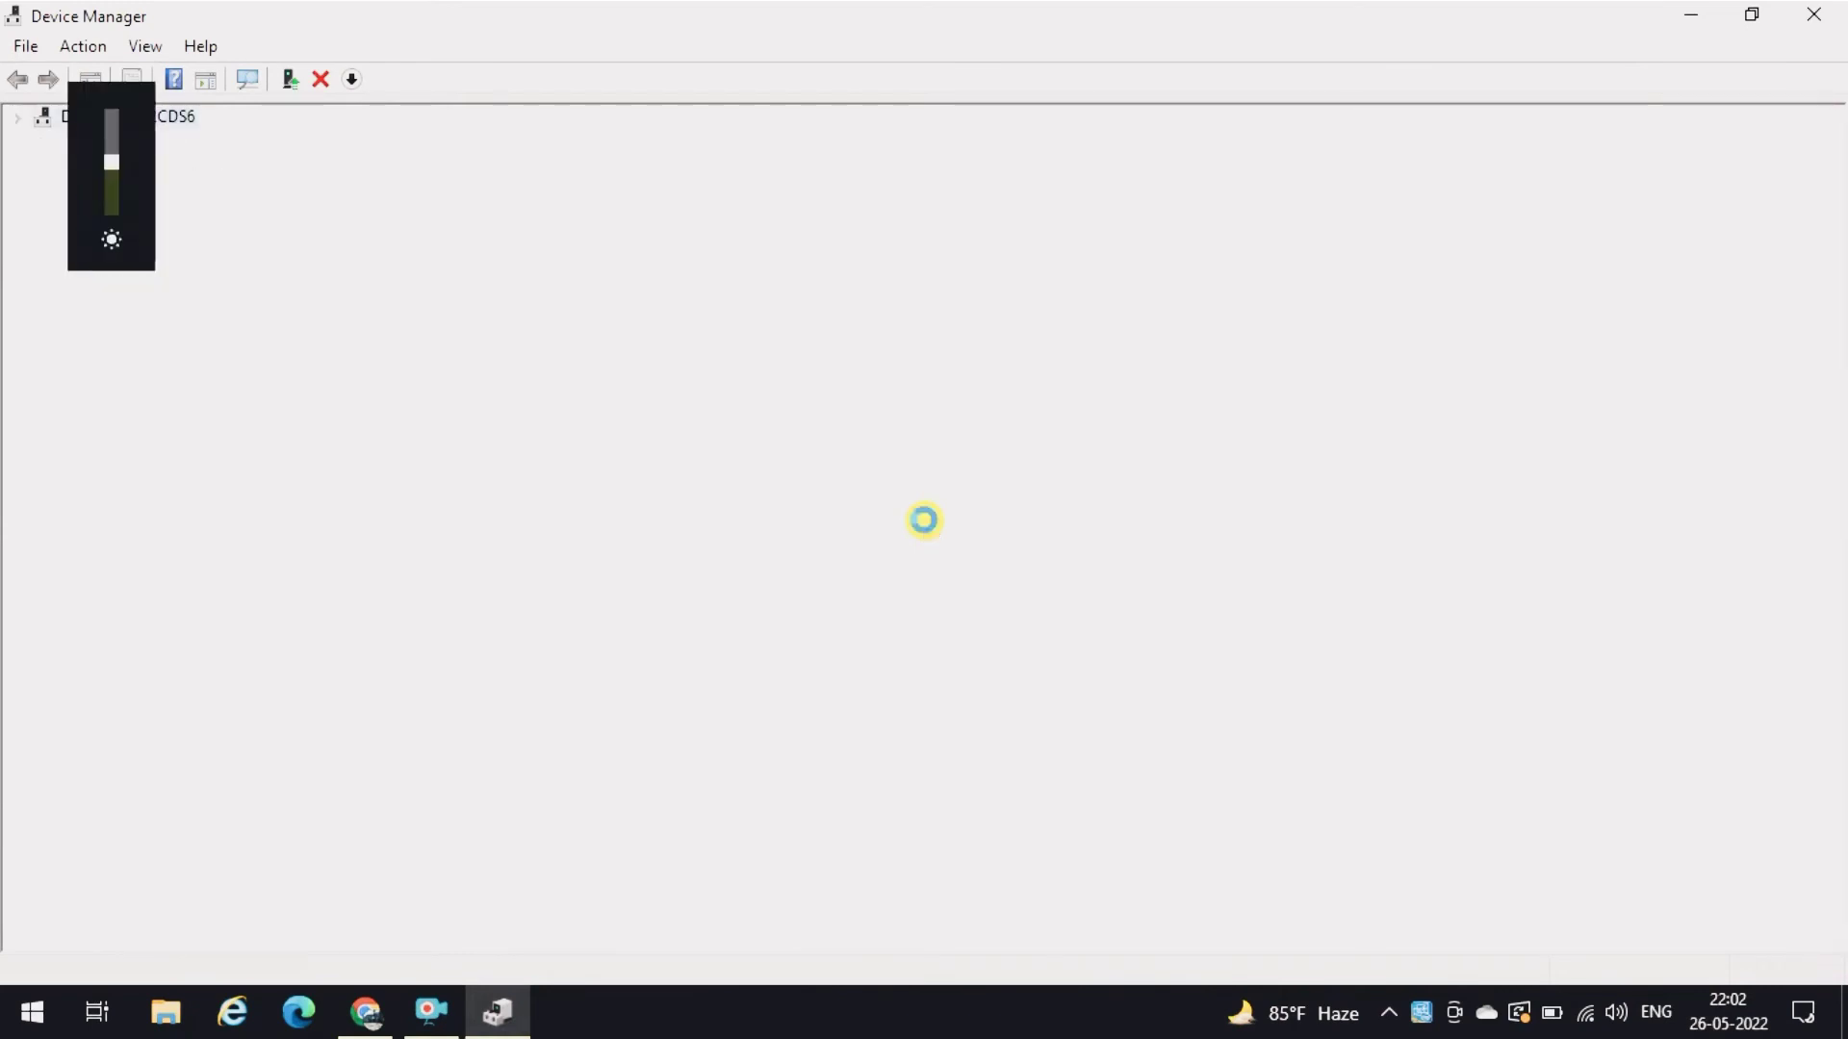
key("XF86MonBrightnessDown")
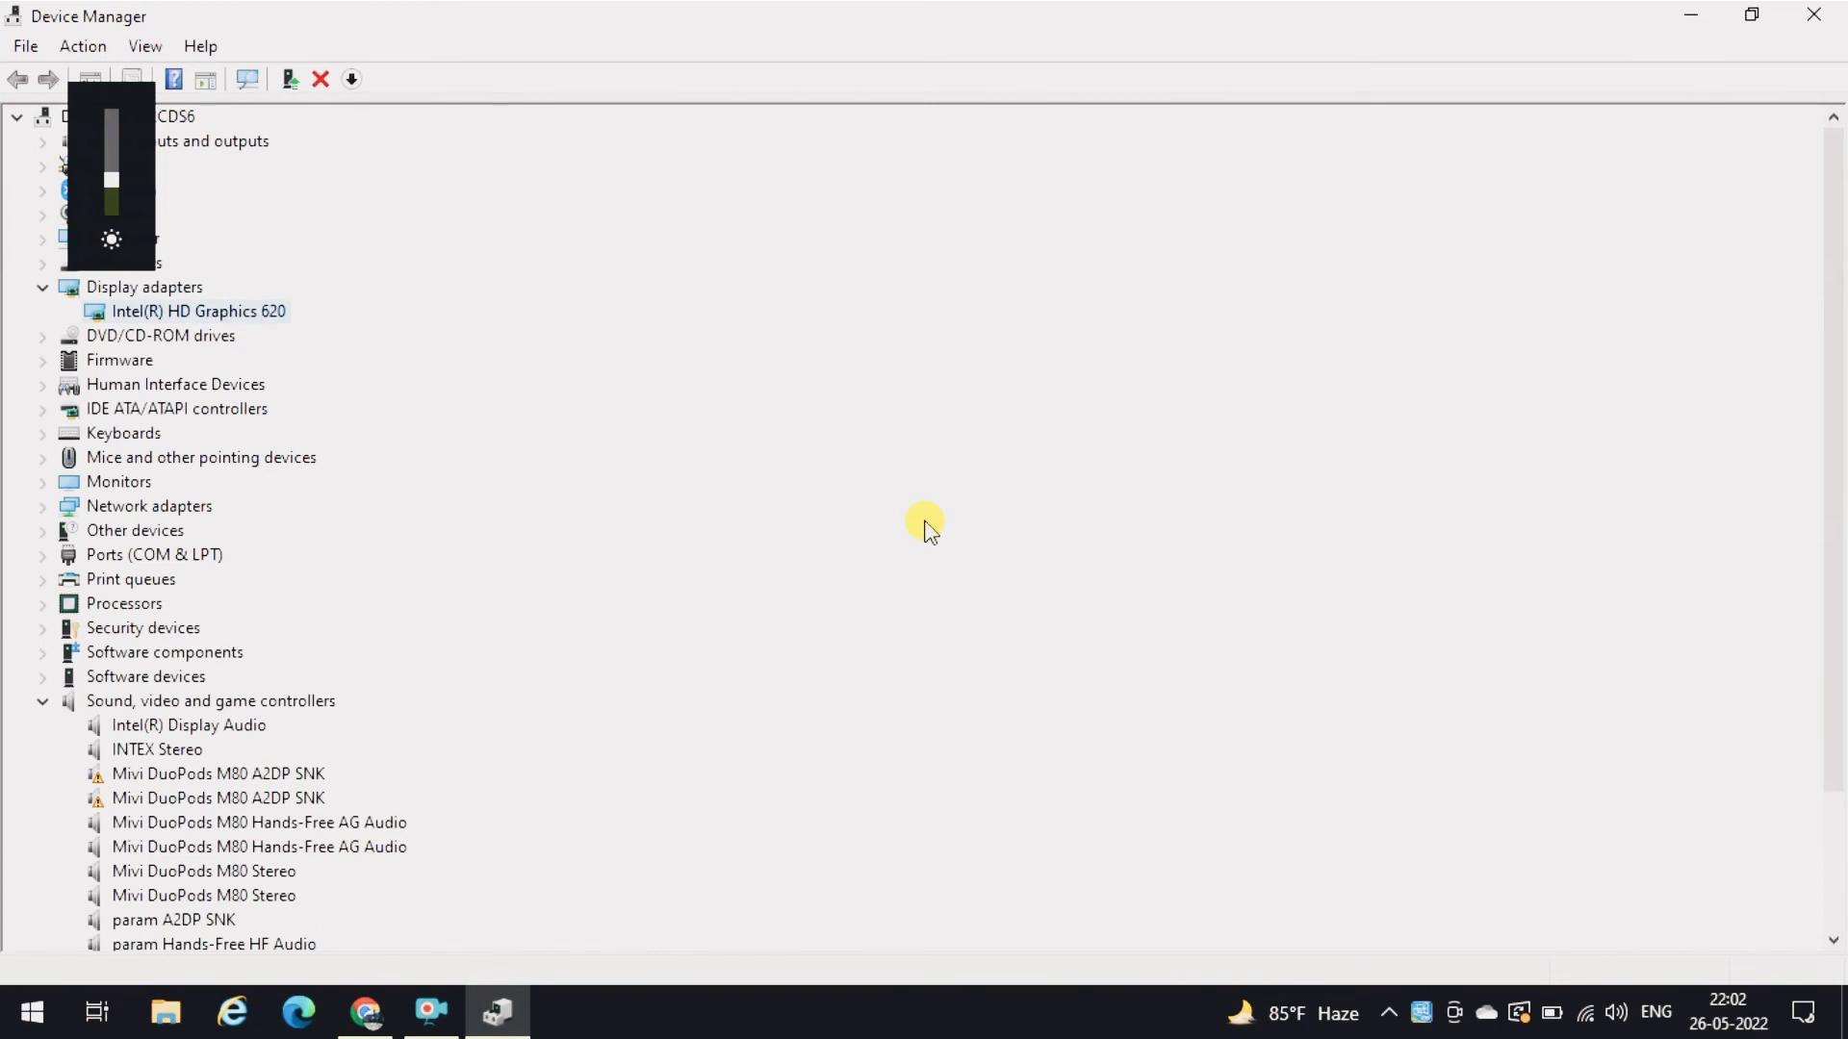
key("XF86MonBrightnessDown")
key("XF86MonBrightnessUp")
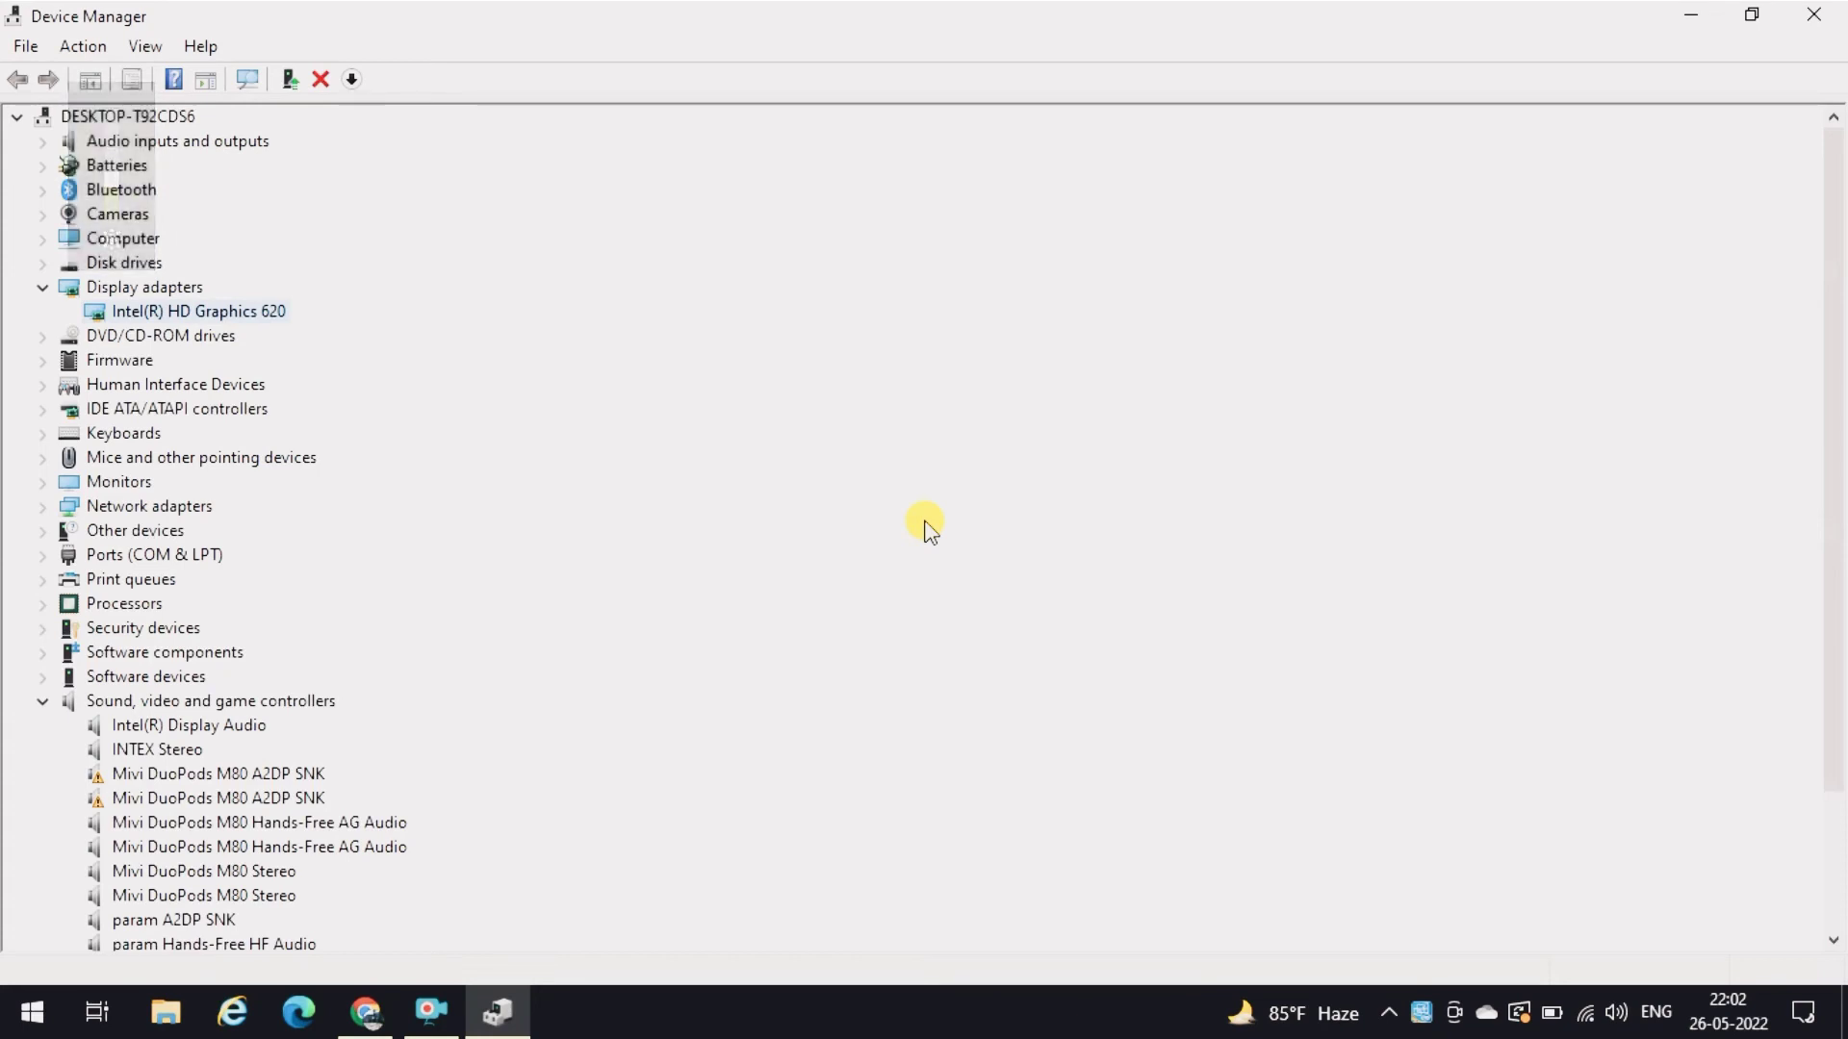
key("XF86MonBrightnessUp")
key("XF86MonBrightnessUp")
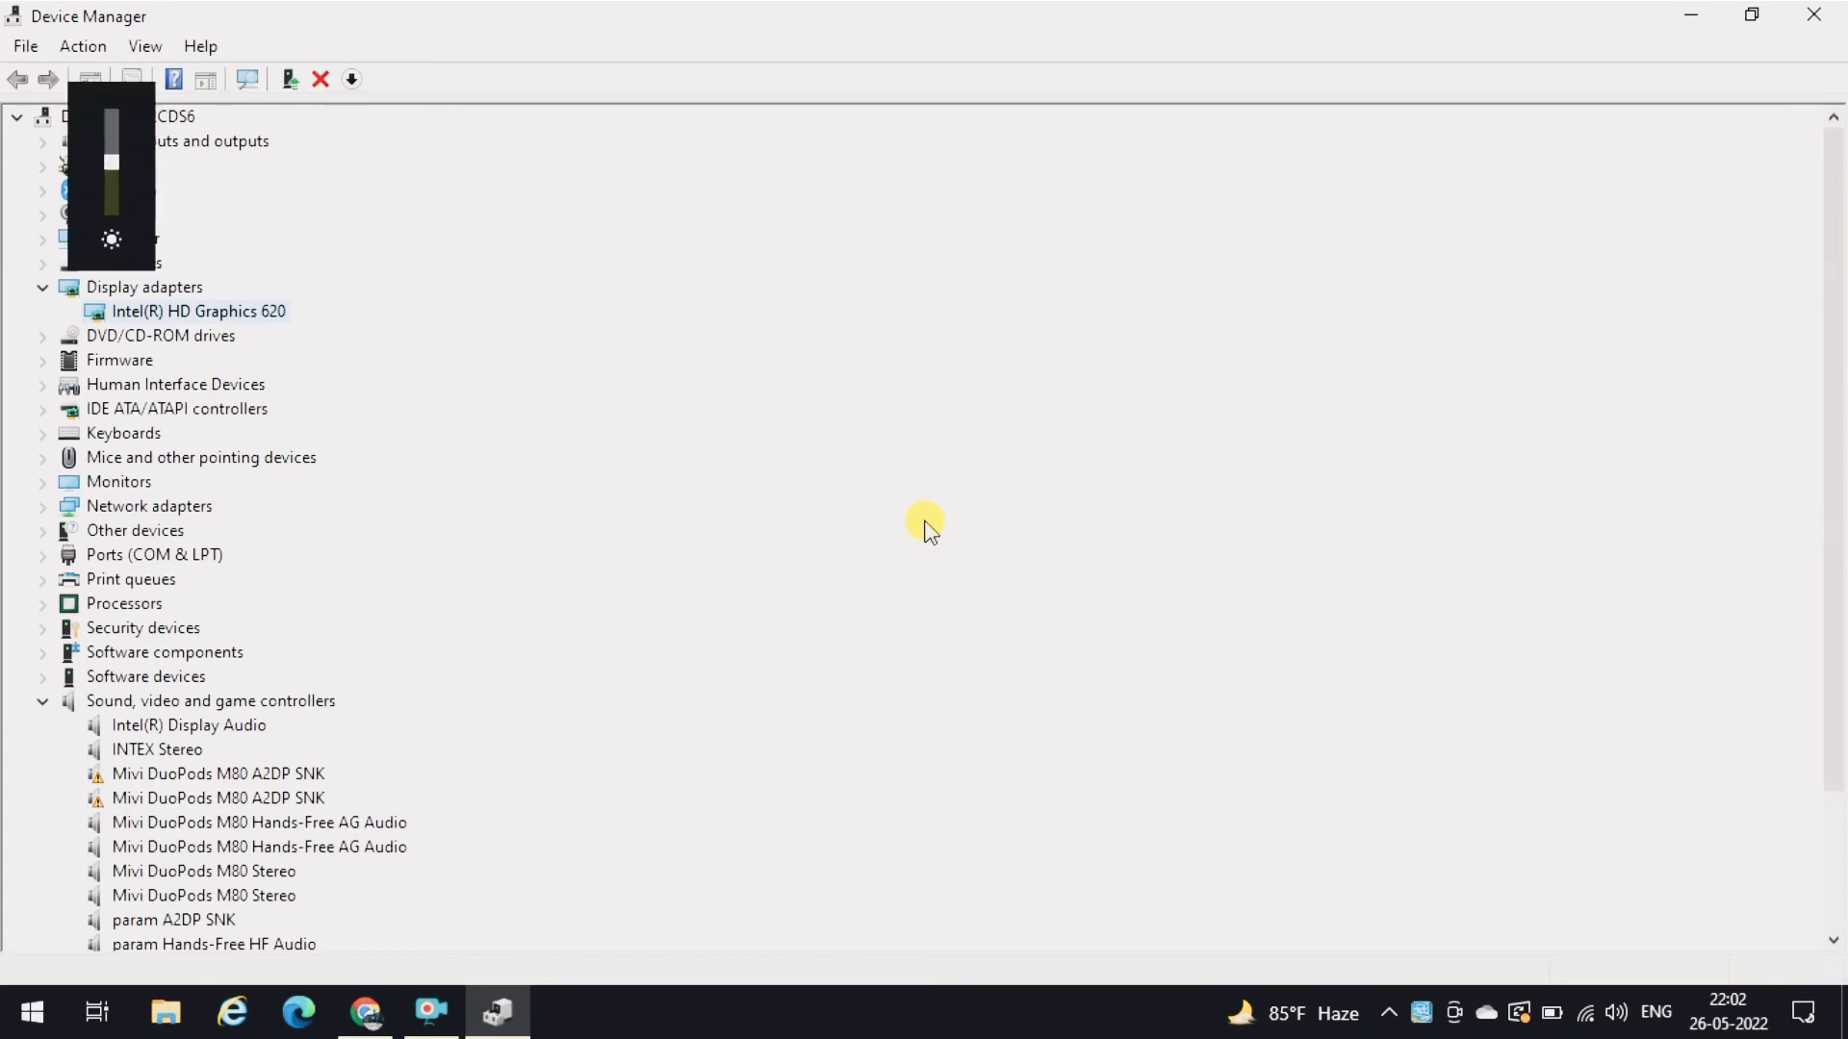
key("XF86MonBrightnessDown")
key("XF86MonBrightnessDown")
key("XF86MonBrightnessUp")
key("XF86MonBrightnessUp")
key("XF86MonBrightnessDown")
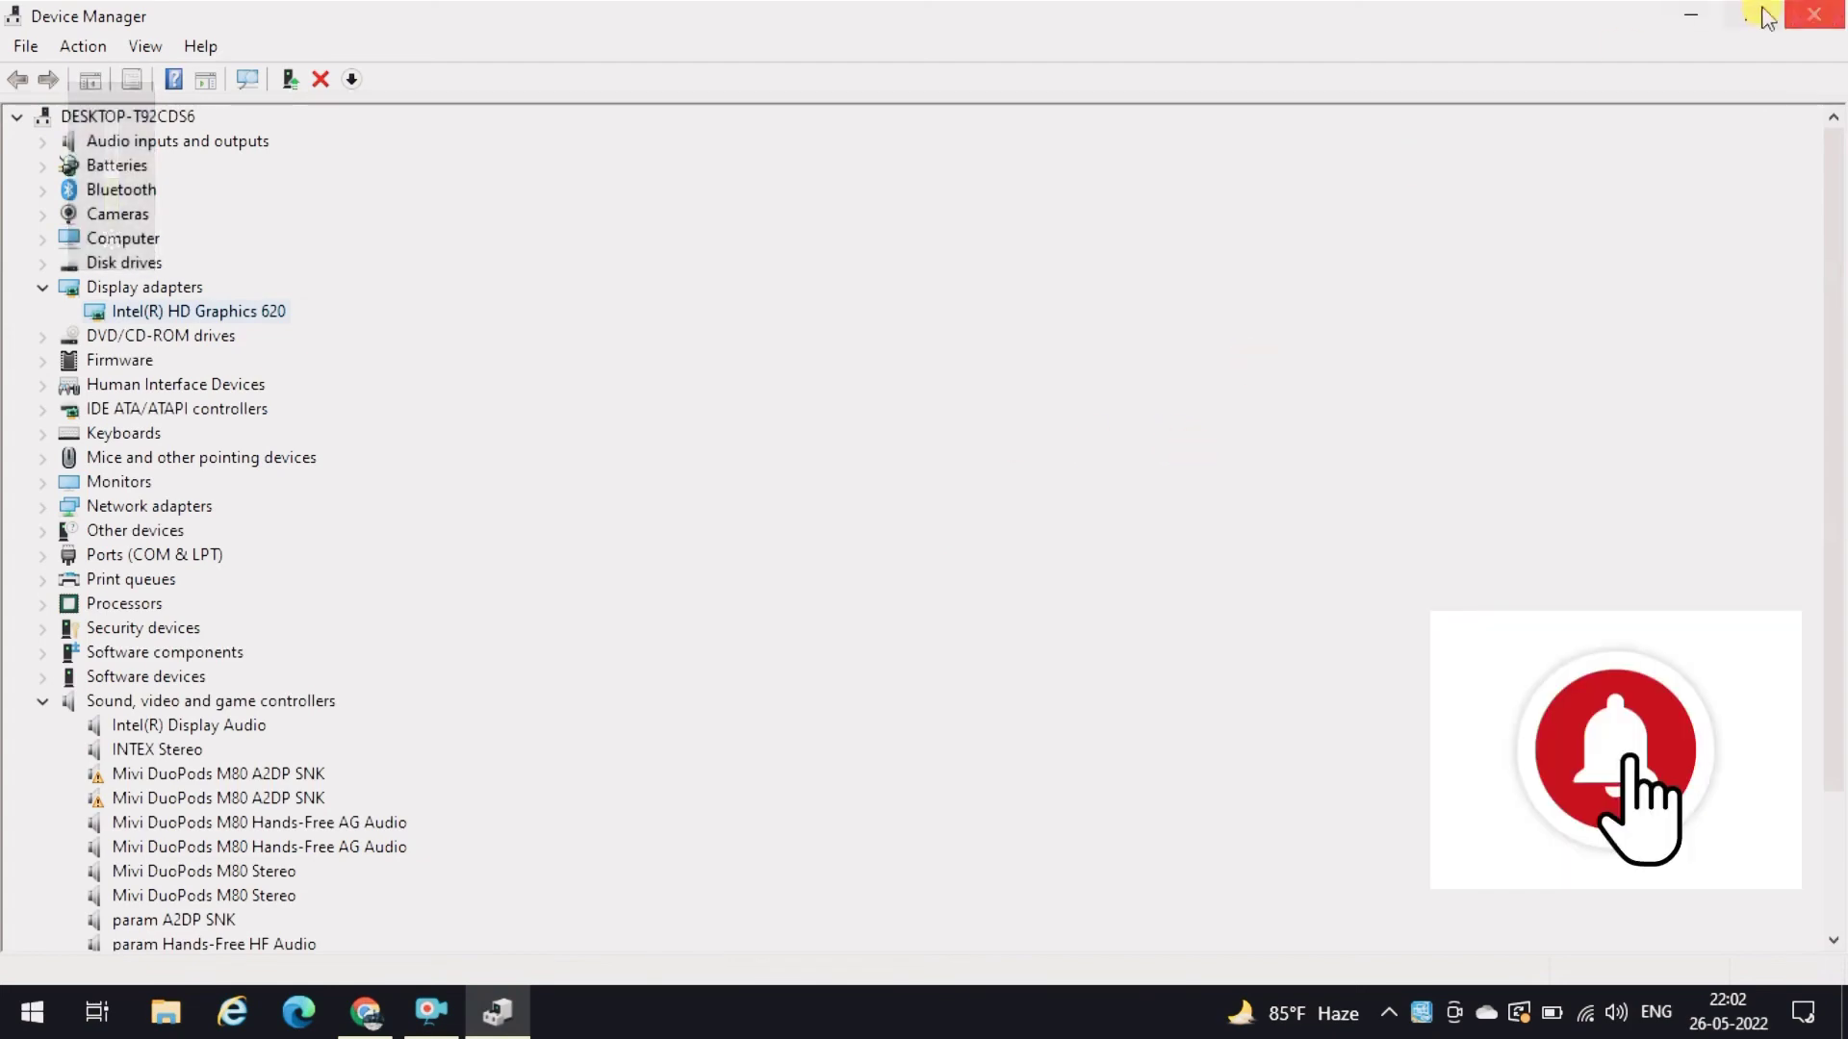
Minimize Device Manager to return to the desktop
left_click(1695, 18)
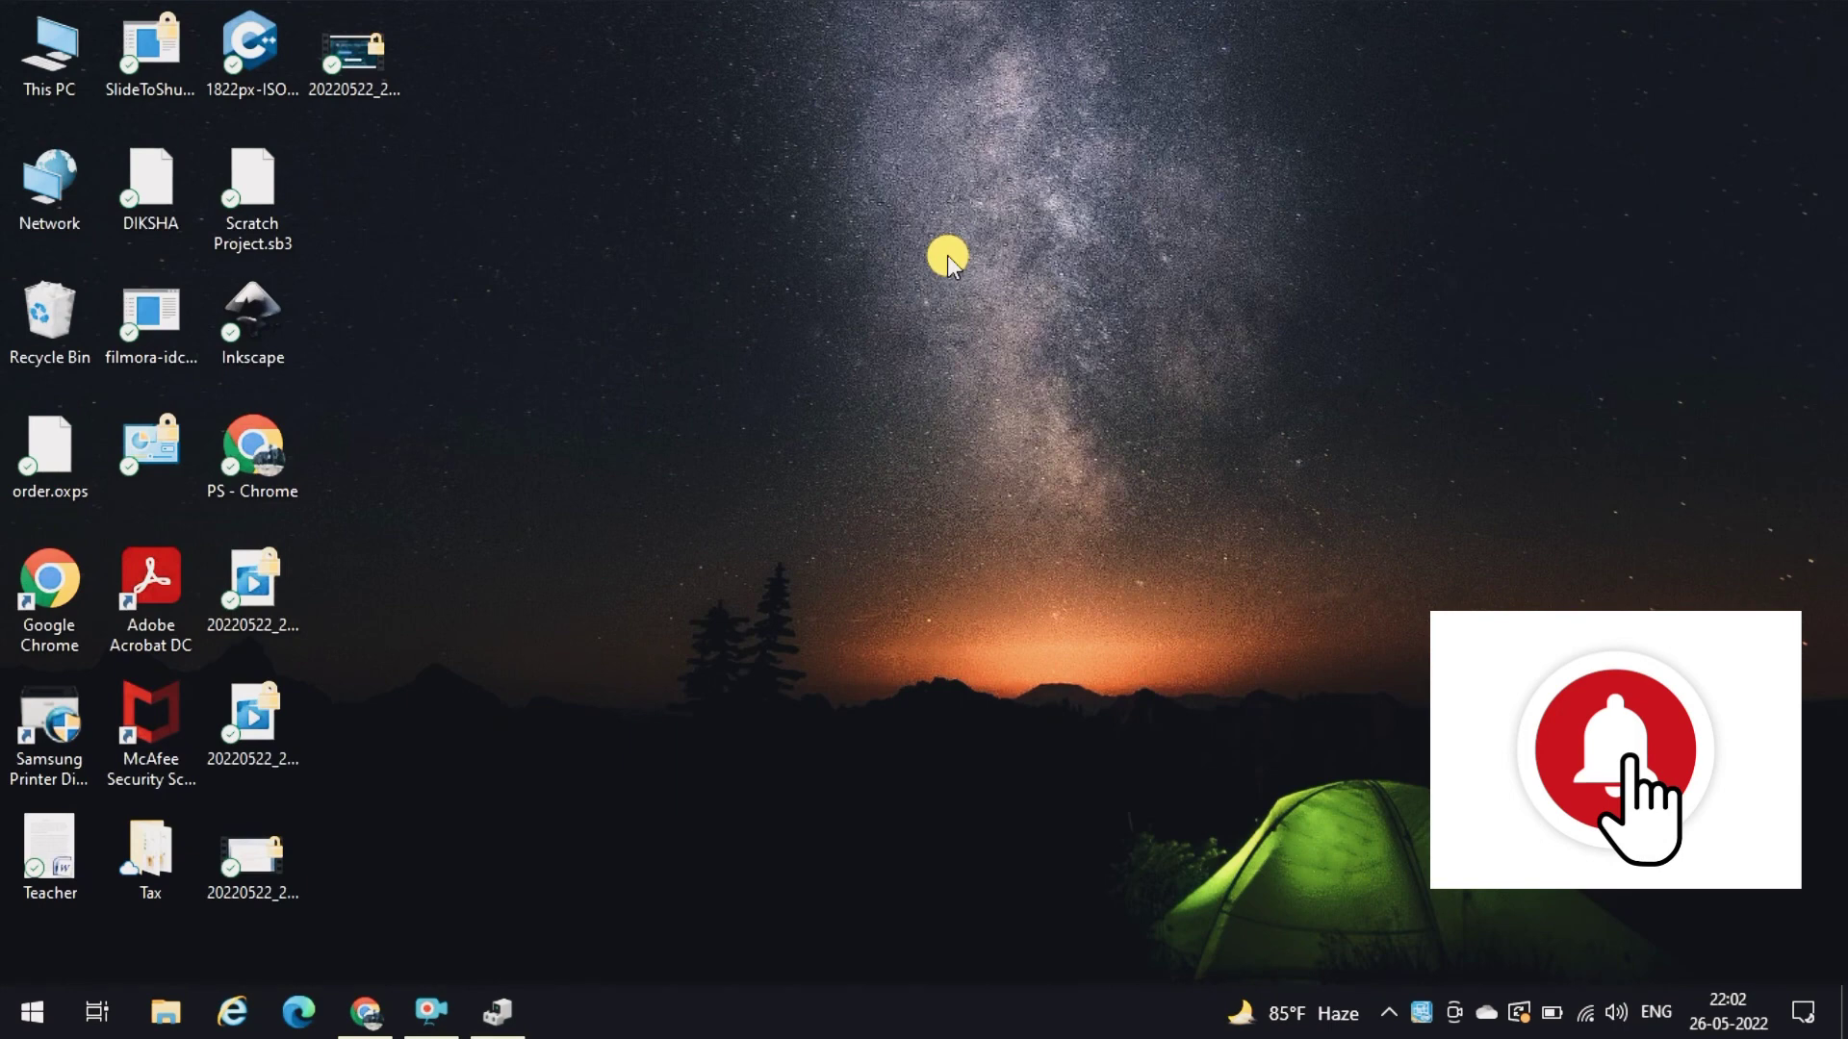